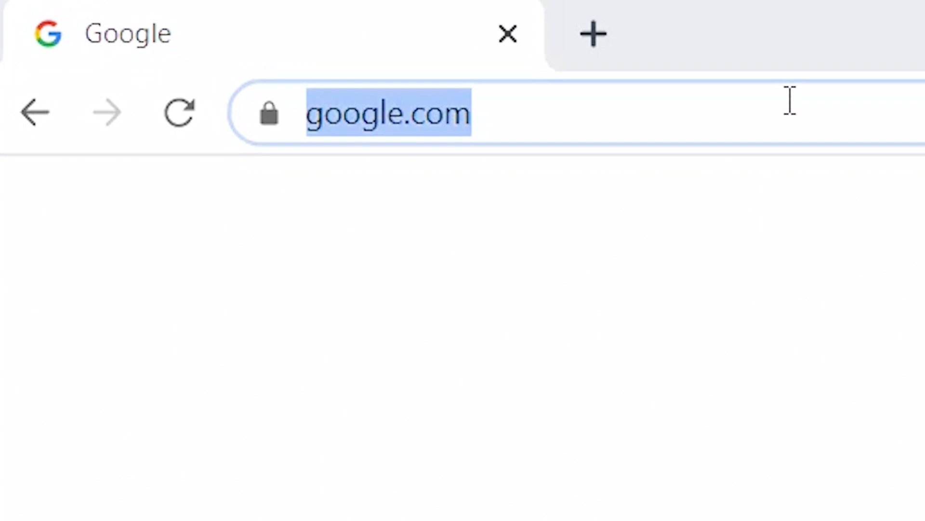
- Open obsproject.com and download the Windows version of OBS Studio
{"action": "type", "text": "pro"}
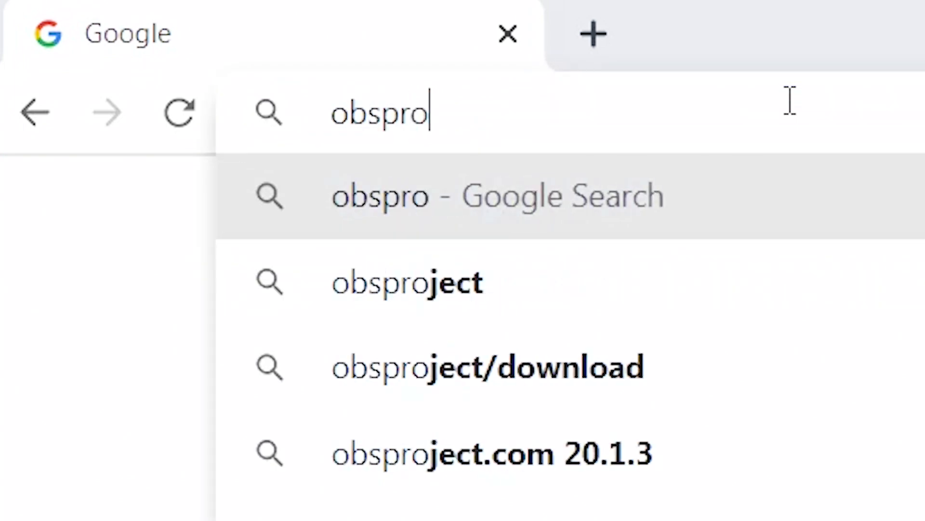
{"action": "type", "text": "ject.com"}
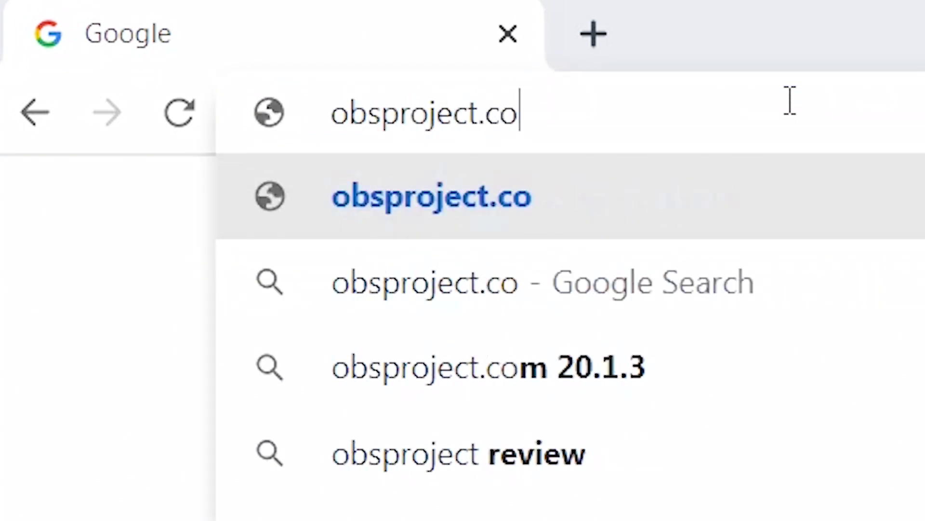
{"action": "key", "text": "Return"}
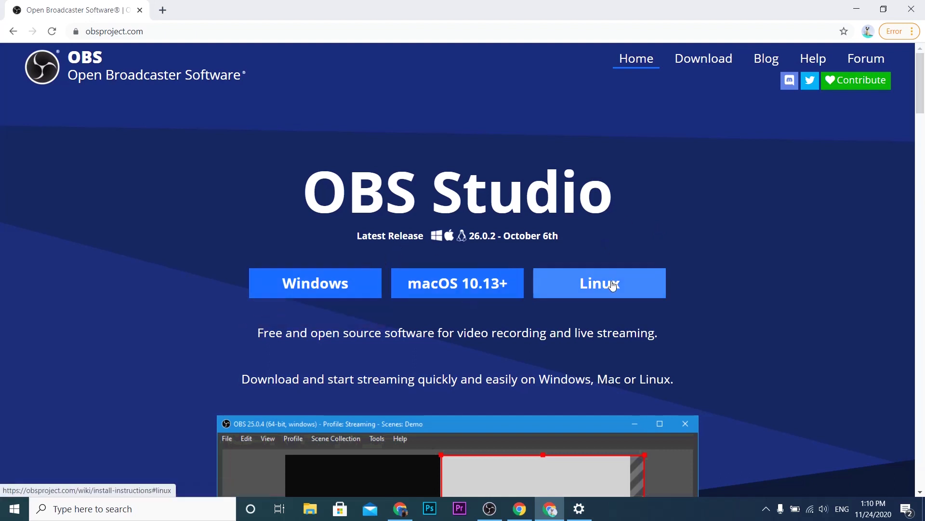
{"action": "left_click", "coordinate": [319, 279]}
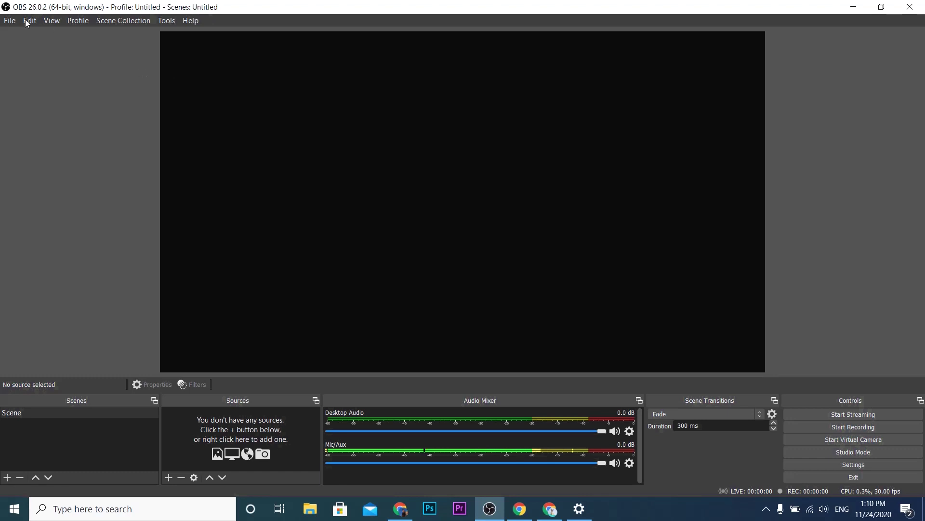
- In OBS Studio's stream settings, choose Facebook Live as the service and activate the stream key entry
{"action": "left_click", "coordinate": [9, 21]}
{"action": "left_click", "coordinate": [37, 56]}
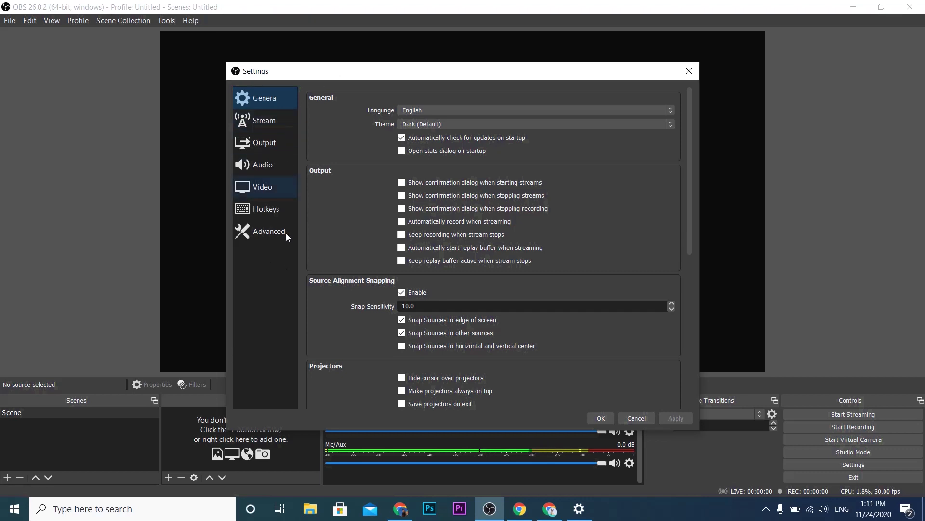
{"action": "left_click", "coordinate": [267, 119]}
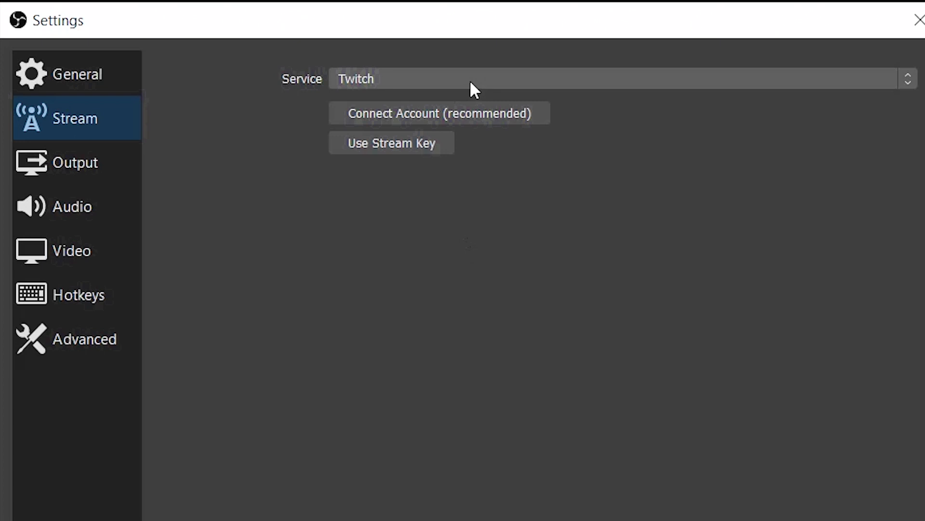
{"action": "left_click", "coordinate": [585, 79]}
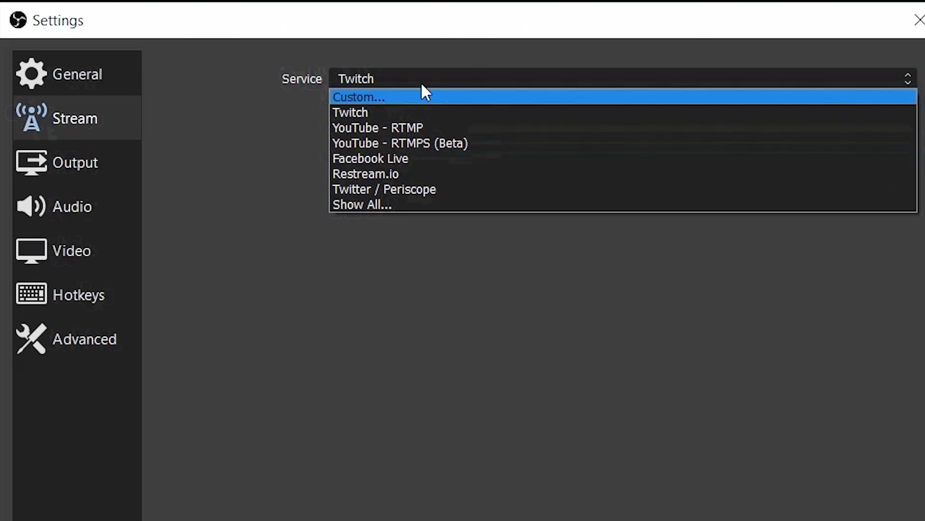
{"action": "left_click", "coordinate": [419, 159]}
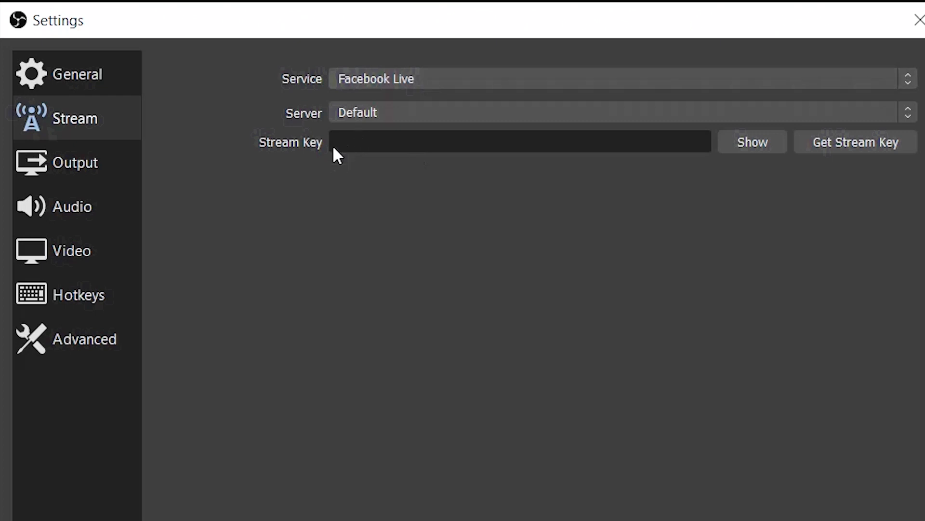
{"action": "left_click", "coordinate": [346, 141]}
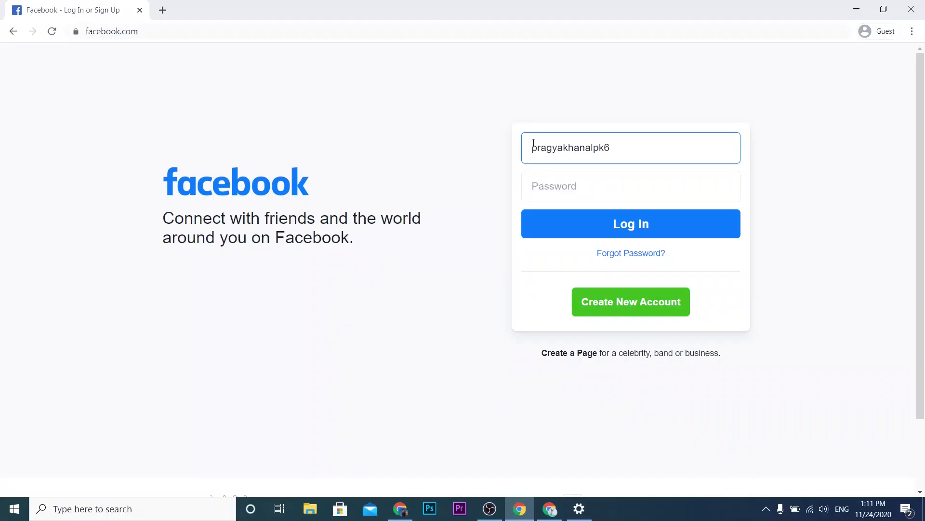
- Switch to Facebook in the browser and log in with the account e-mail and password
{"action": "type", "text": "@gmail.com"}
{"action": "left_click", "coordinate": [537, 187]}
{"action": "type", "text": "••••••"}
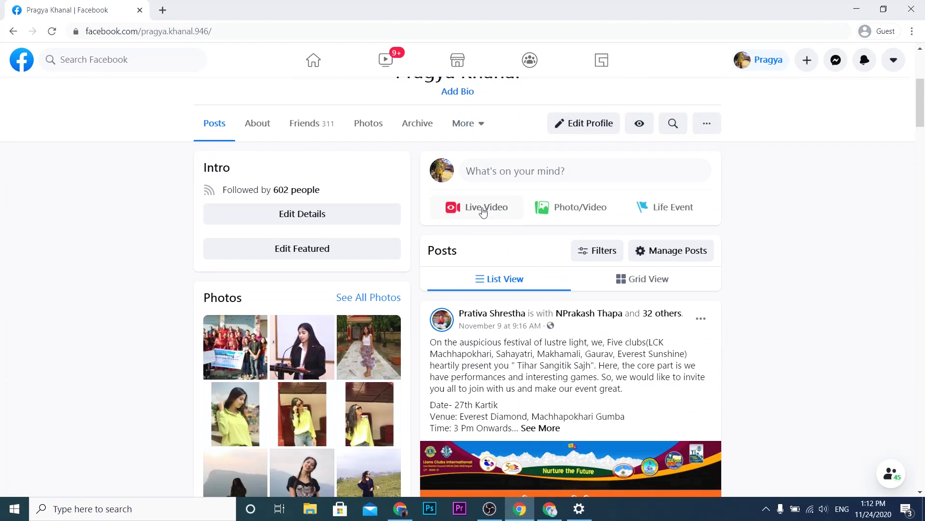
- Start a Facebook live video from the profile page and choose Use Stream Key as the setup method
{"action": "left_click", "coordinate": [484, 212]}
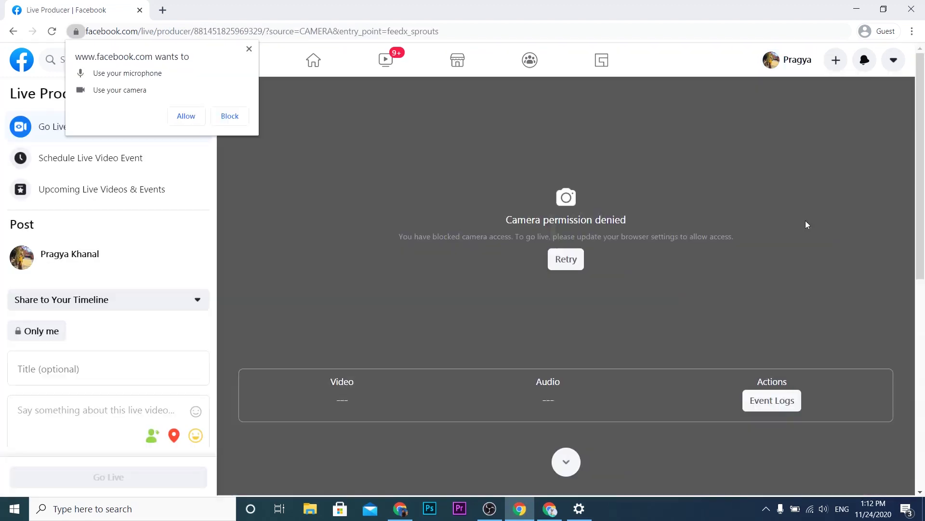
{"action": "scroll", "coordinate": [734, 217], "scroll_direction": "down", "scroll_amount": 6}
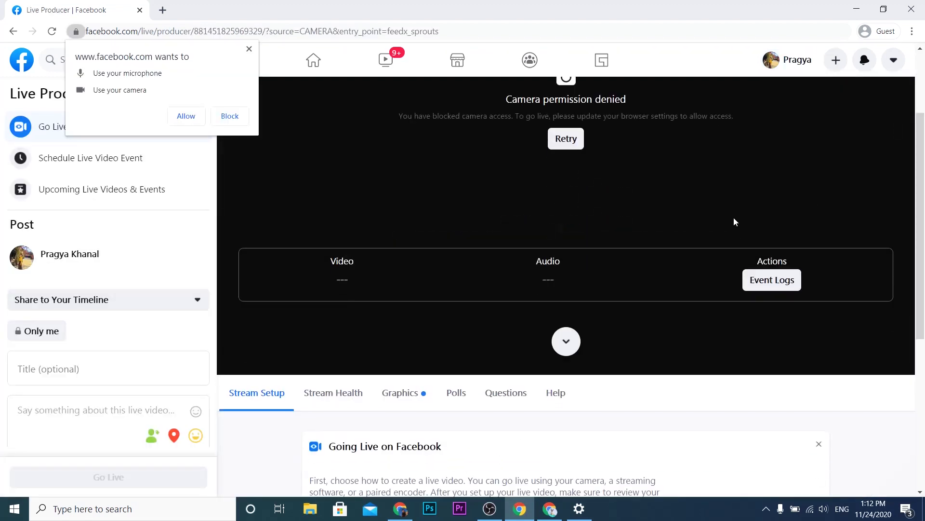
{"action": "scroll", "coordinate": [735, 221], "scroll_direction": "down", "scroll_amount": 2}
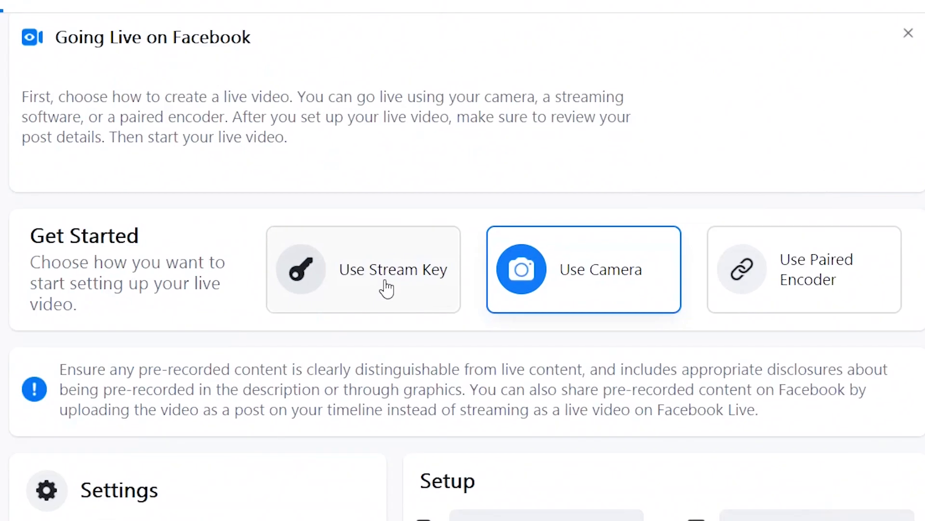
{"action": "left_click", "coordinate": [386, 288]}
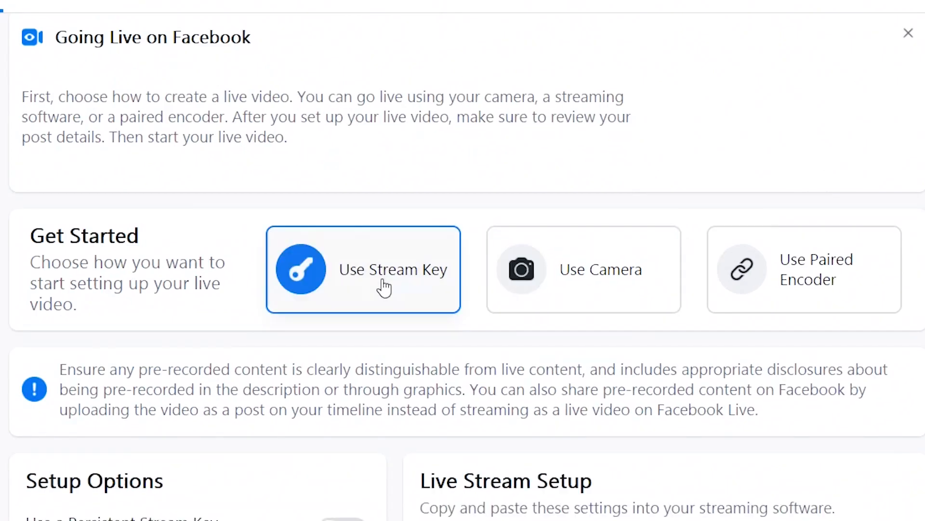
- Copy the stream key from the Live Stream Setup section
{"action": "scroll", "coordinate": [885, 174], "scroll_direction": "down", "scroll_amount": 4}
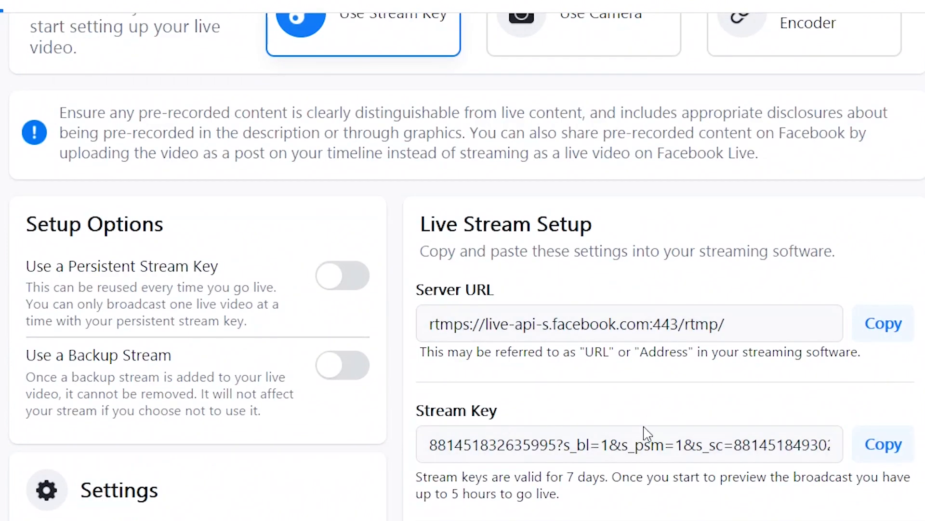
{"action": "left_click_drag", "start_coordinate": [436, 449], "coordinate": [665, 446]}
{"action": "left_click", "coordinate": [889, 444]}
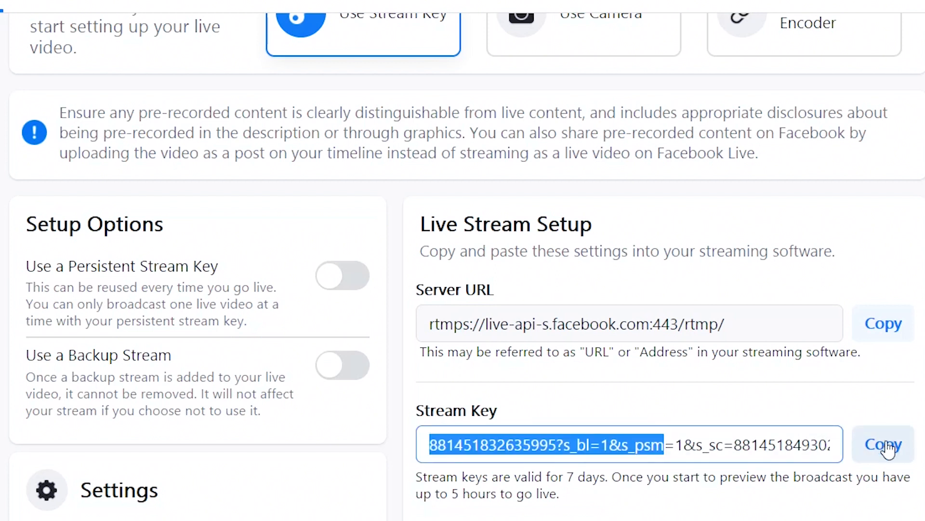
{"action": "left_click", "coordinate": [893, 450]}
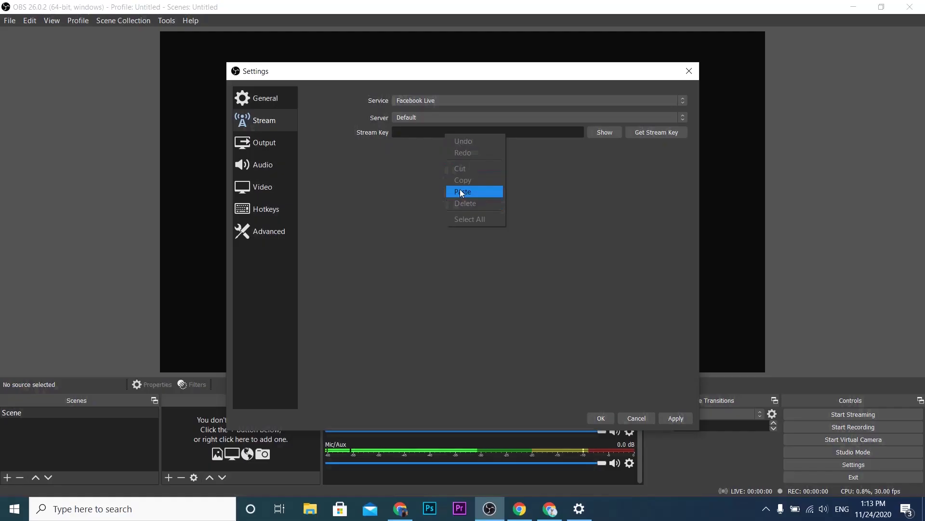
- Switch back to OBS Studio, paste the stream key into the stream settings, and apply and accept them
{"action": "left_click", "coordinate": [464, 191]}
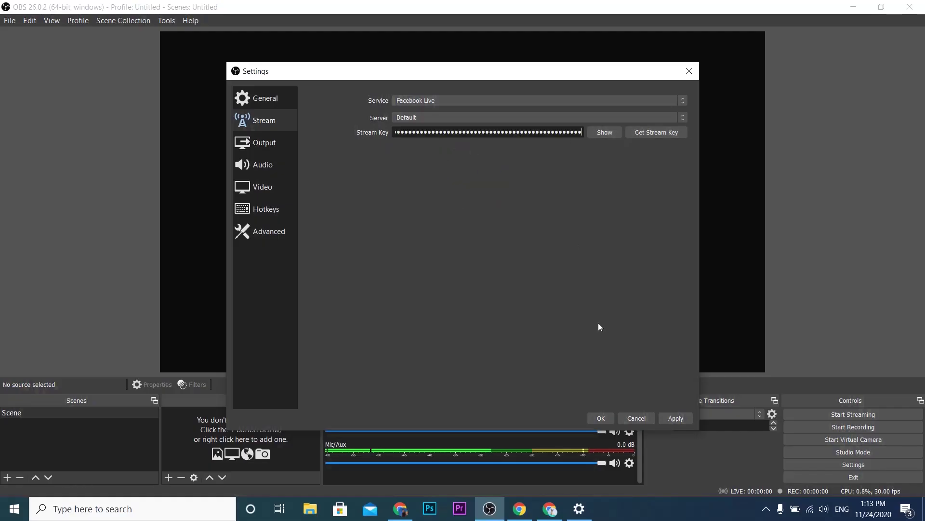
{"action": "left_click", "coordinate": [674, 417]}
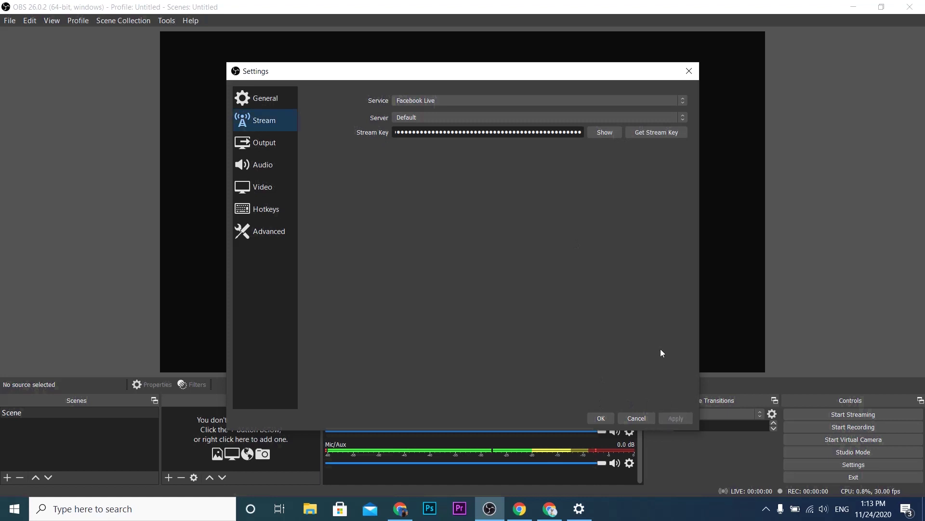
{"action": "left_click", "coordinate": [601, 418]}
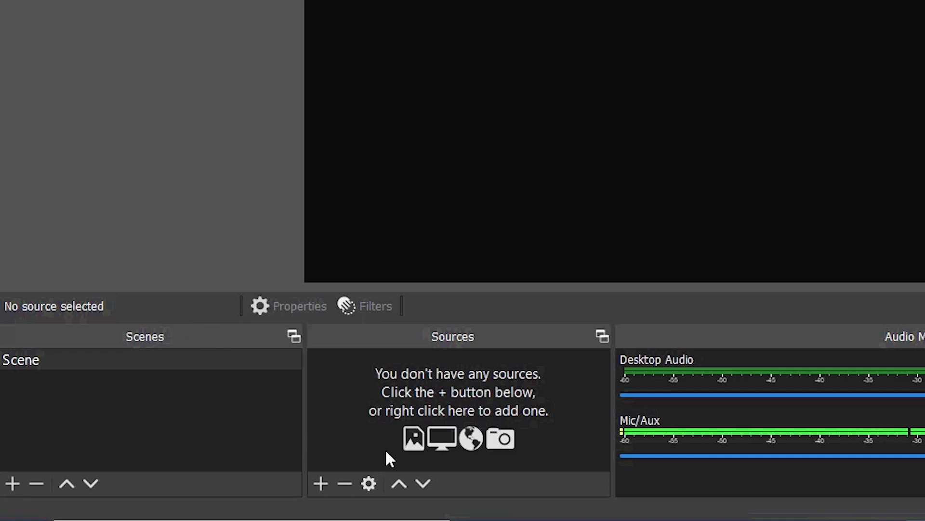
{"action": "left_click", "coordinate": [323, 487]}
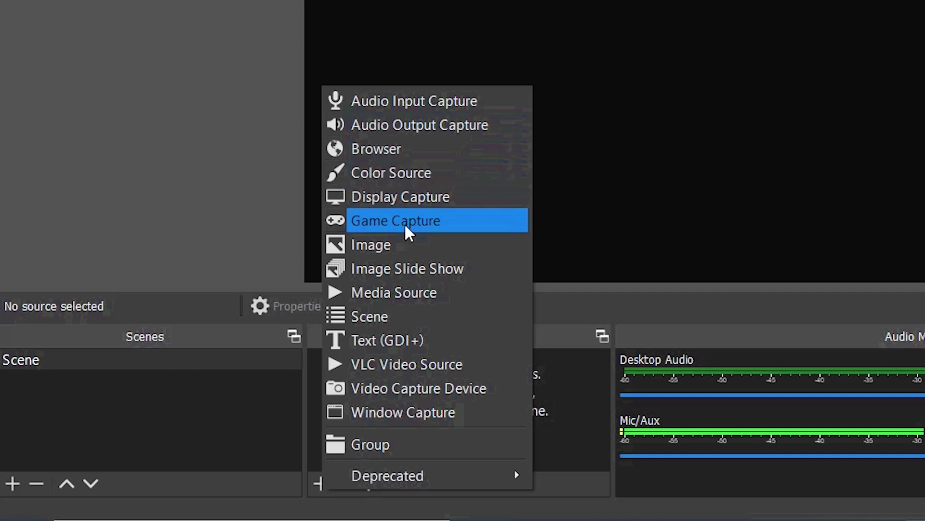
{"action": "left_click", "coordinate": [659, 219]}
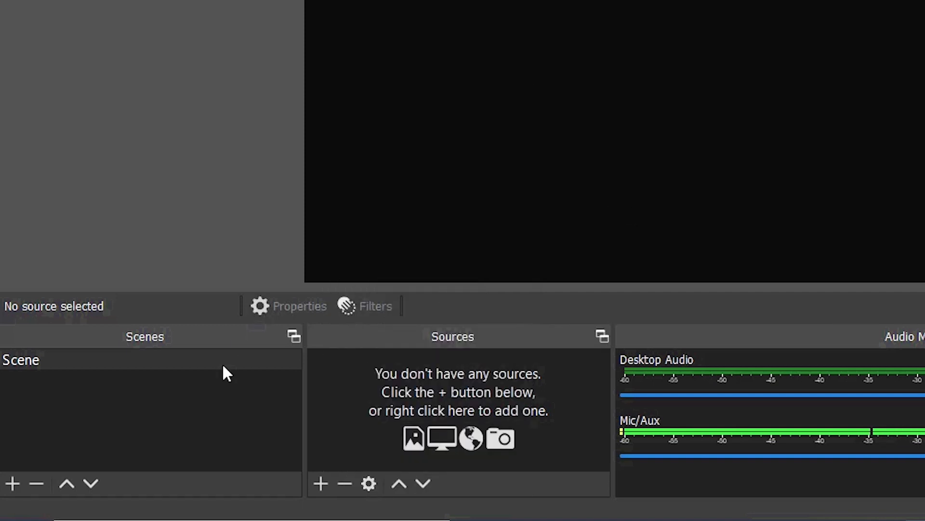
{"action": "right_click", "coordinate": [153, 377]}
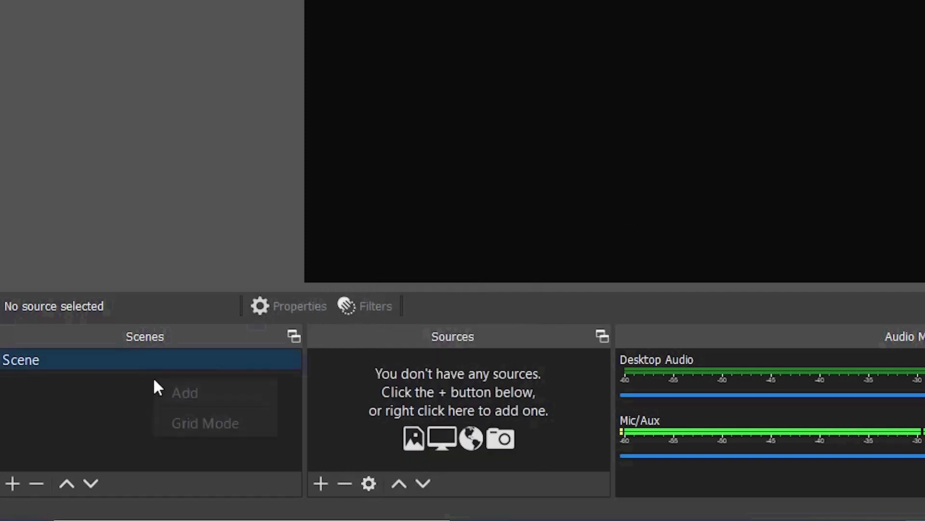
{"action": "left_click", "coordinate": [97, 404]}
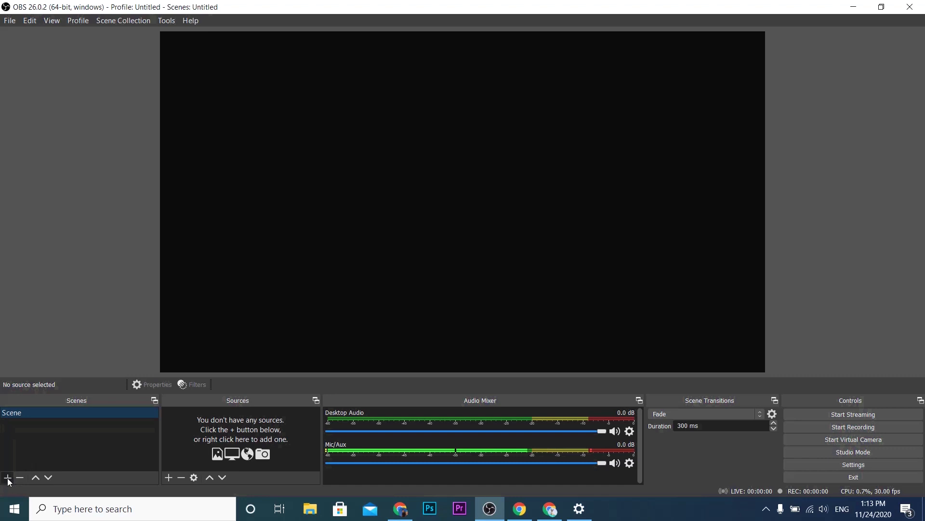
- Add a new scene named "Main Camera"
{"action": "left_click", "coordinate": [13, 483]}
{"action": "left_click", "coordinate": [371, 253]}
{"action": "left_click_drag", "start_coordinate": [360, 253], "coordinate": [322, 252]}
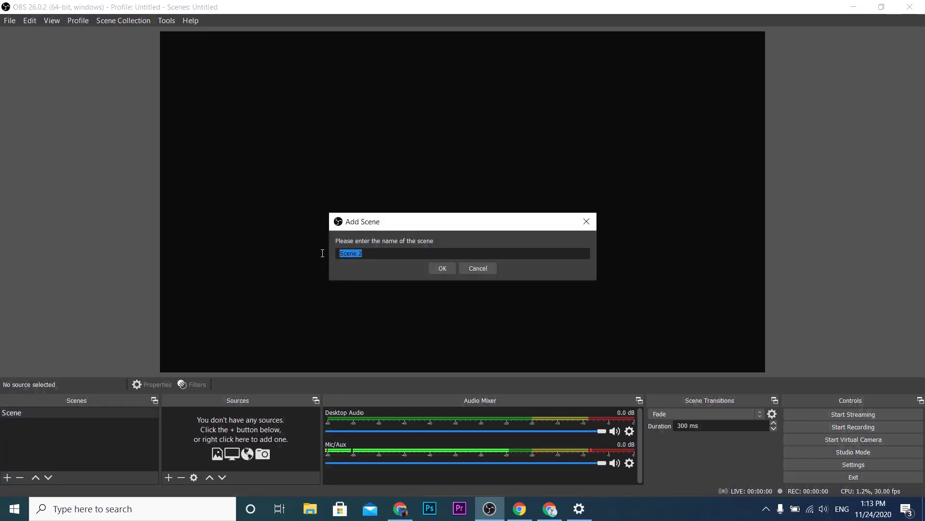
{"action": "key", "text": "BackSpace"}
{"action": "type", "text": "Main Camera"}
{"action": "key", "text": "Return"}
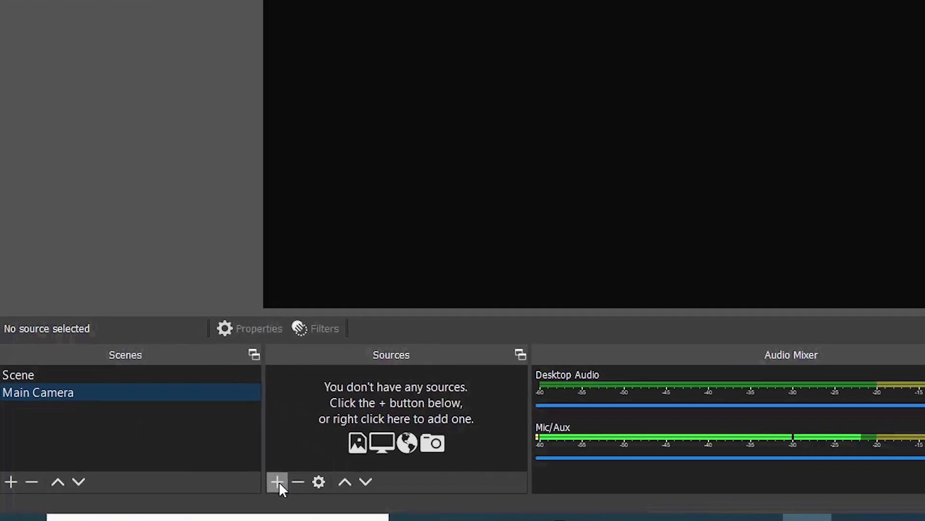
- Add a Video Capture Device source named "Web Cam" to the Main Camera scene and deactivate its OBS-Camera device
{"action": "left_click", "coordinate": [168, 477]}
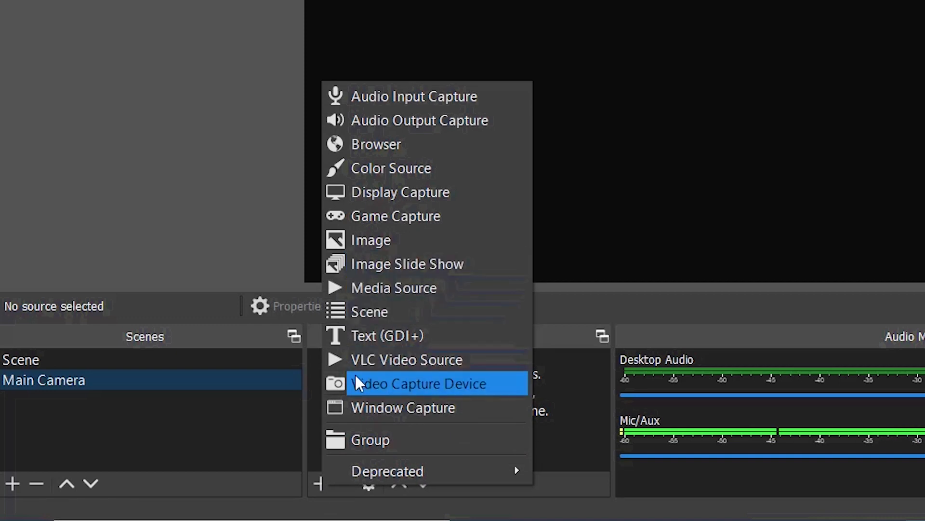
{"action": "left_click", "coordinate": [305, 485]}
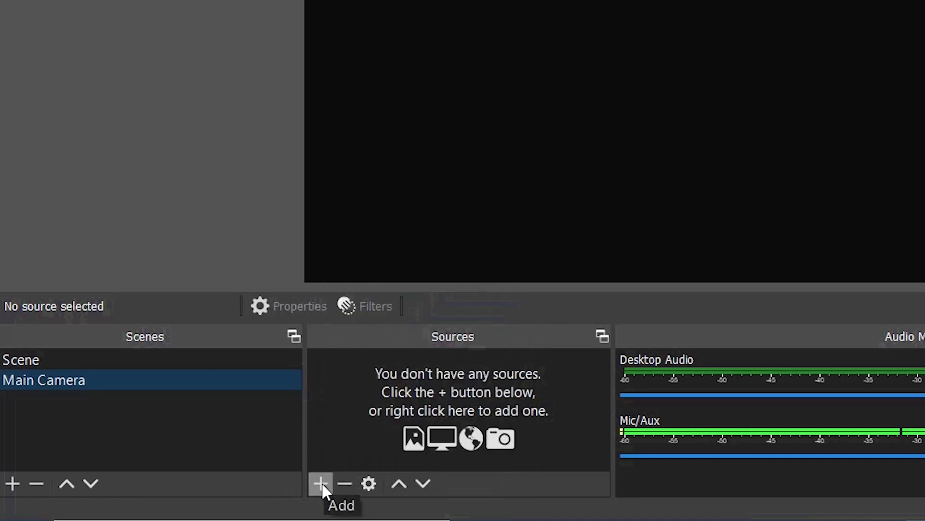
{"action": "left_click", "coordinate": [323, 482]}
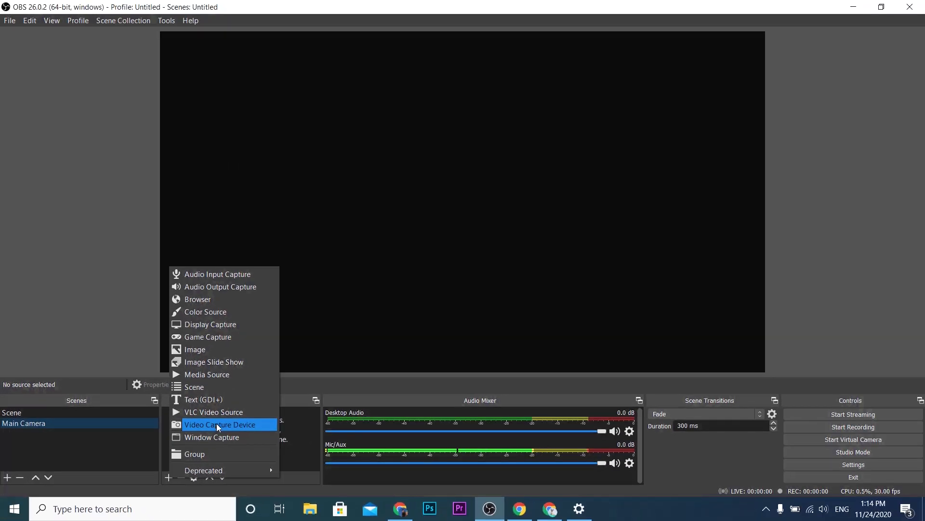
{"action": "left_click", "coordinate": [216, 423]}
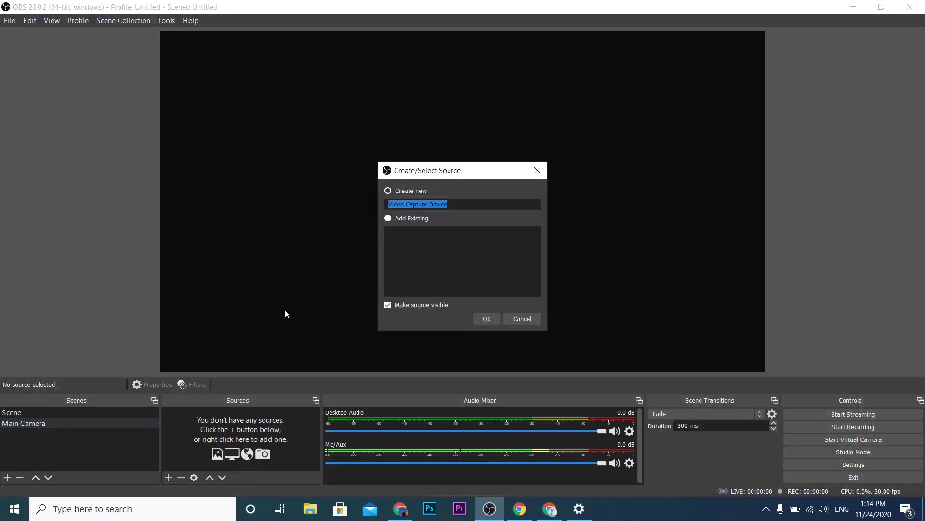
{"action": "key", "text": "BackSpace"}
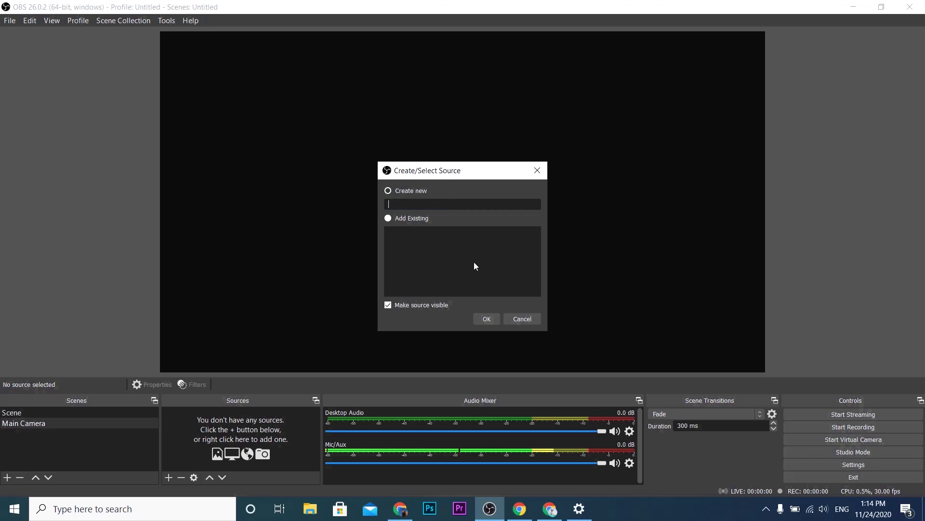
{"action": "type", "text": "Webcam"}
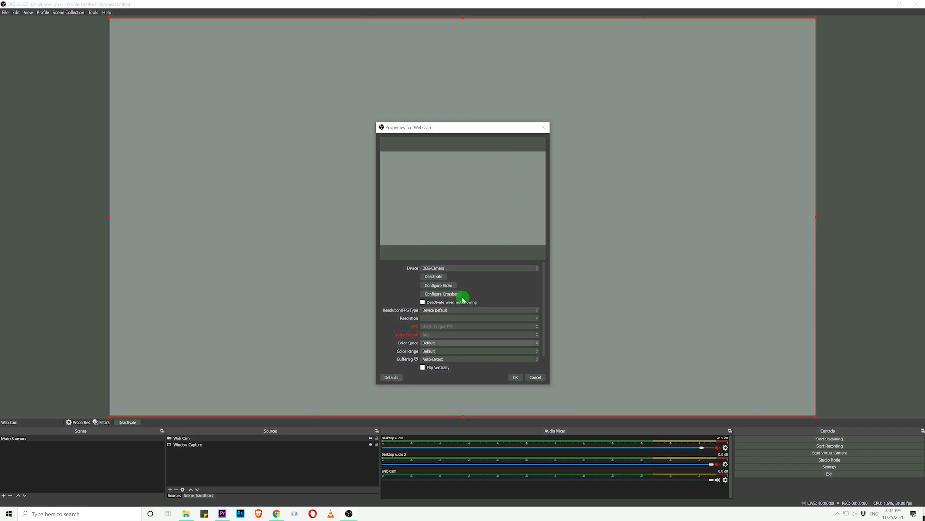
{"action": "left_click", "coordinate": [433, 276]}
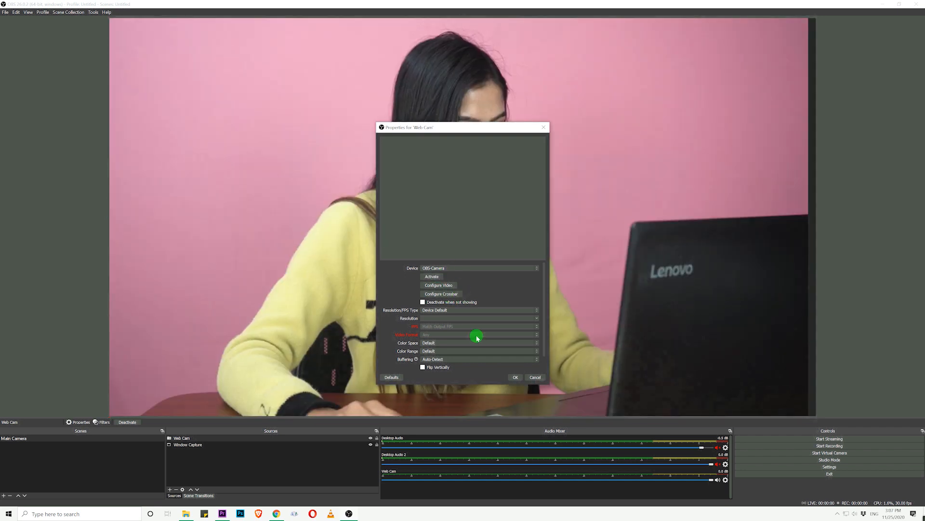
{"action": "left_click", "coordinate": [515, 378]}
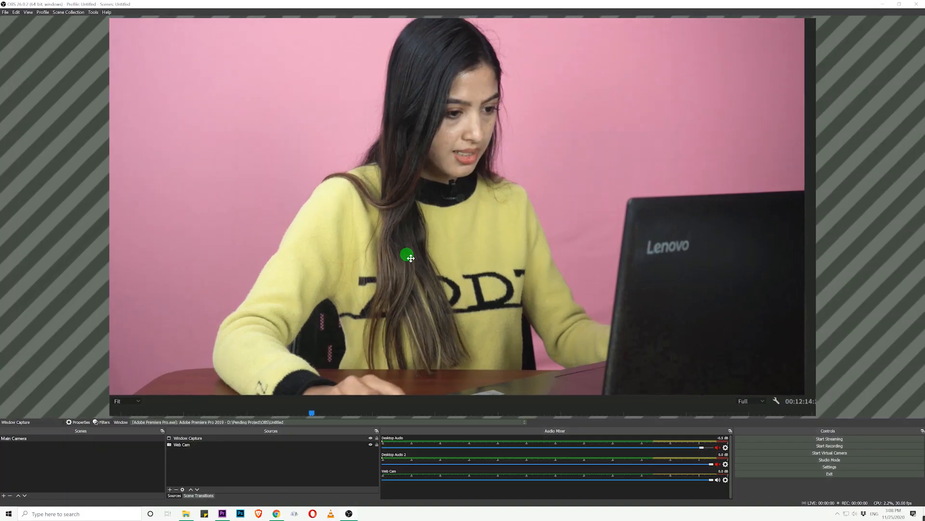
- Move the Window Capture image slightly down and to the right within the preview canvas
{"action": "left_click_drag", "start_coordinate": [410, 270], "coordinate": [421, 285]}
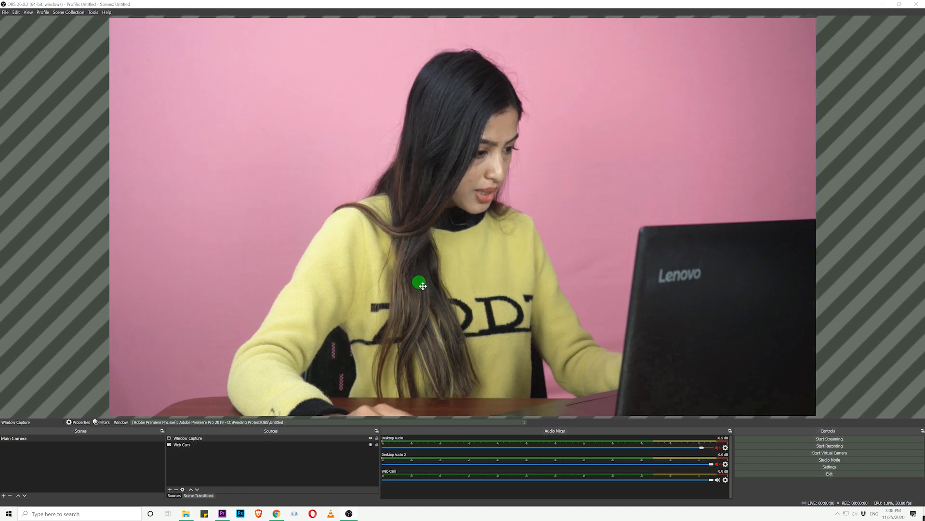
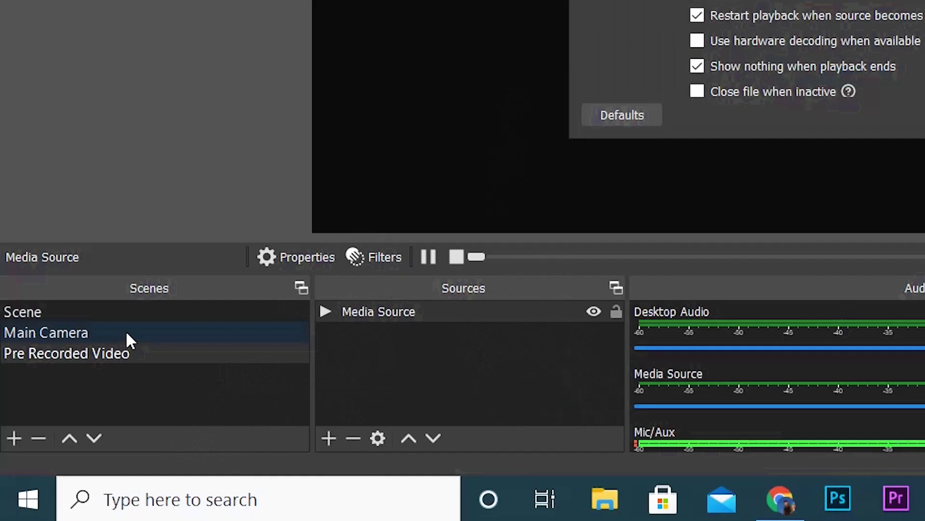
- Switch from the Main Camera scene to the Pre Recorded Video scene and back to Main Camera
{"action": "left_click", "coordinate": [62, 424]}
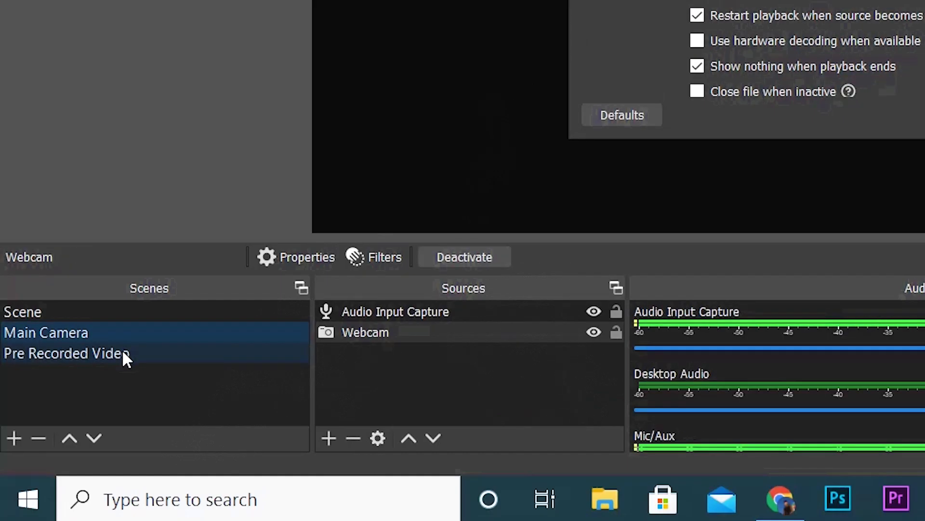
{"action": "left_click", "coordinate": [123, 349]}
{"action": "left_click", "coordinate": [120, 329]}
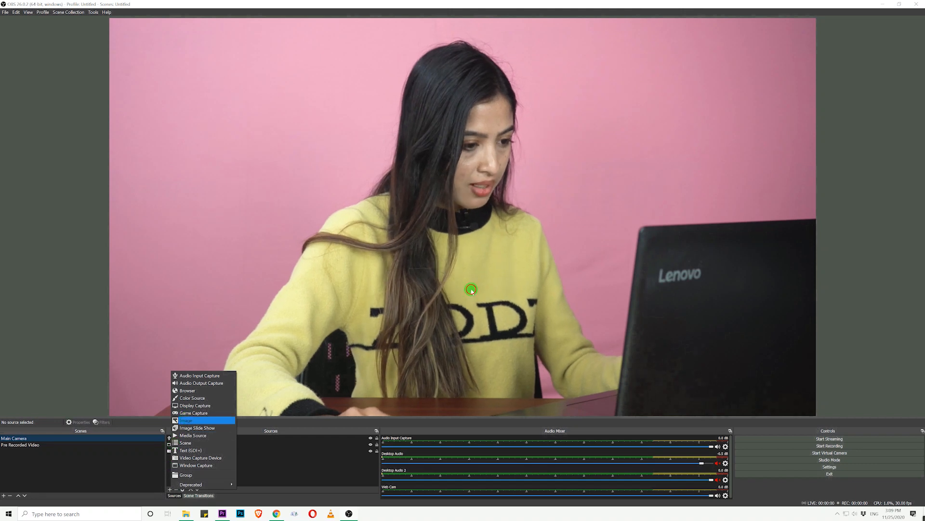
- Add an Image source named "Logo" to the Main Camera scene, using the Techpana PNG logo file
{"action": "left_click", "coordinate": [471, 289]}
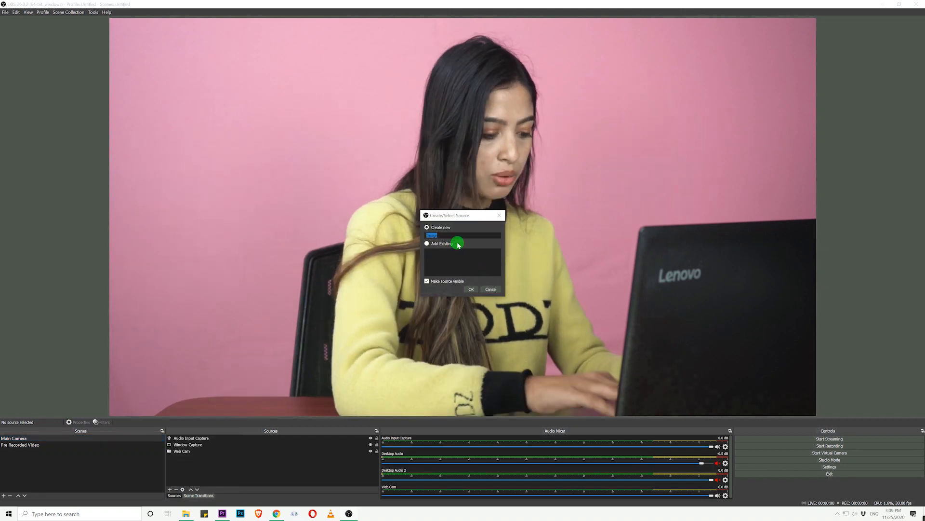
{"action": "type", "text": "Logo"}
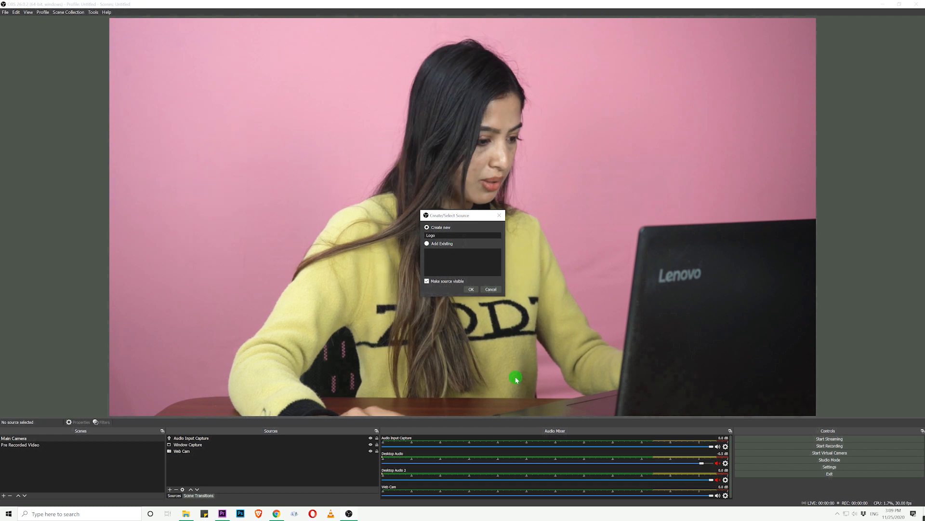
{"action": "key", "text": "Return"}
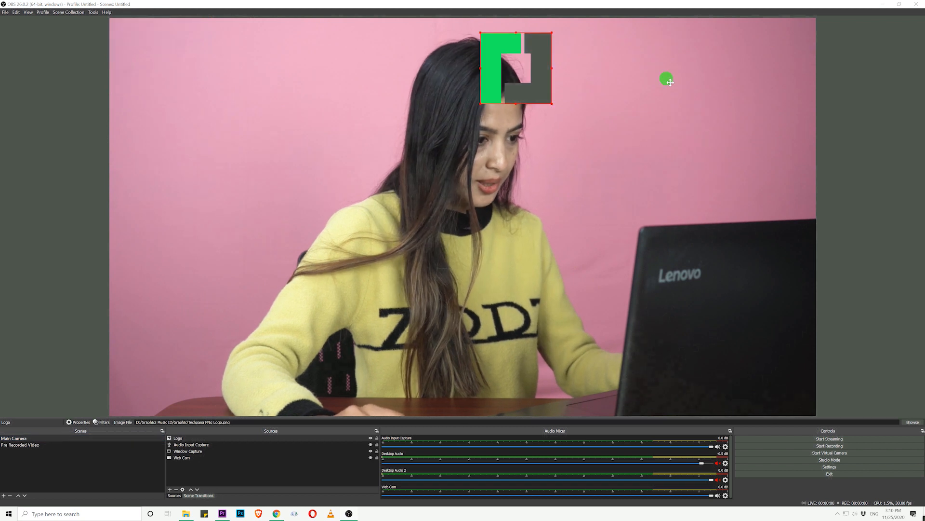
- Move the logo to the upper-right corner of the preview canvas and scale it down slightly
{"action": "left_click_drag", "start_coordinate": [758, 72], "coordinate": [788, 87]}
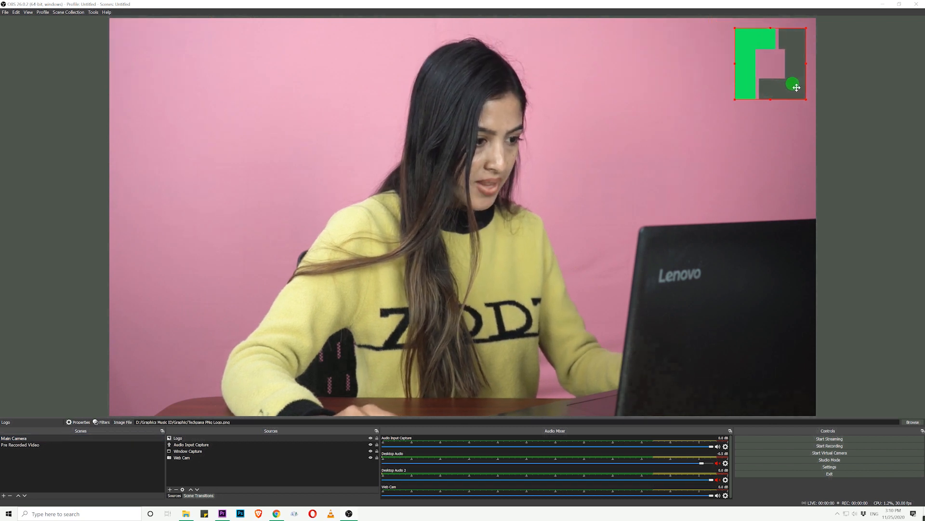
{"action": "left_click_drag", "start_coordinate": [806, 98], "coordinate": [799, 73]}
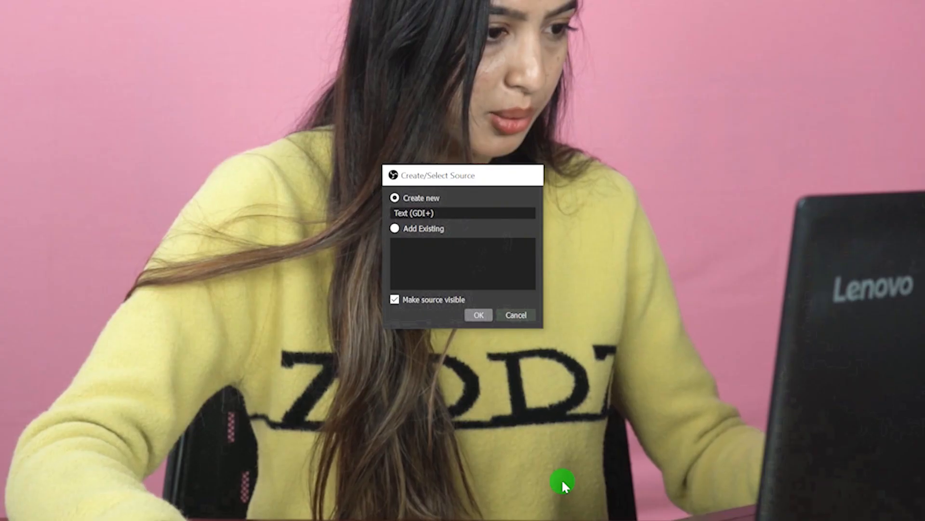
- Add a Text (GDI+) source reading "Hi Everyone" in the Bahnschrift font to the Main Camera scene
{"action": "key", "text": "Return"}
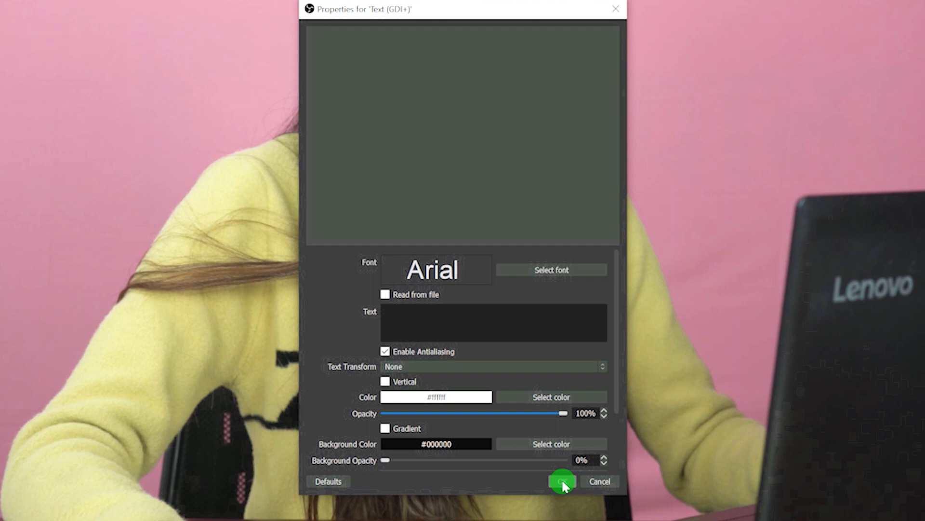
{"action": "left_click", "coordinate": [519, 269]}
{"action": "left_click_drag", "start_coordinate": [462, 340], "coordinate": [457, 503]}
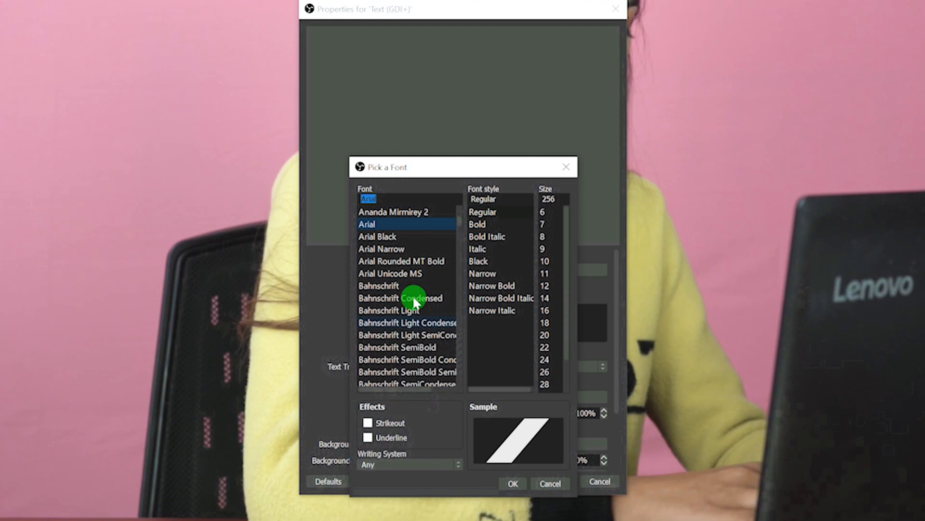
{"action": "left_click", "coordinate": [381, 285]}
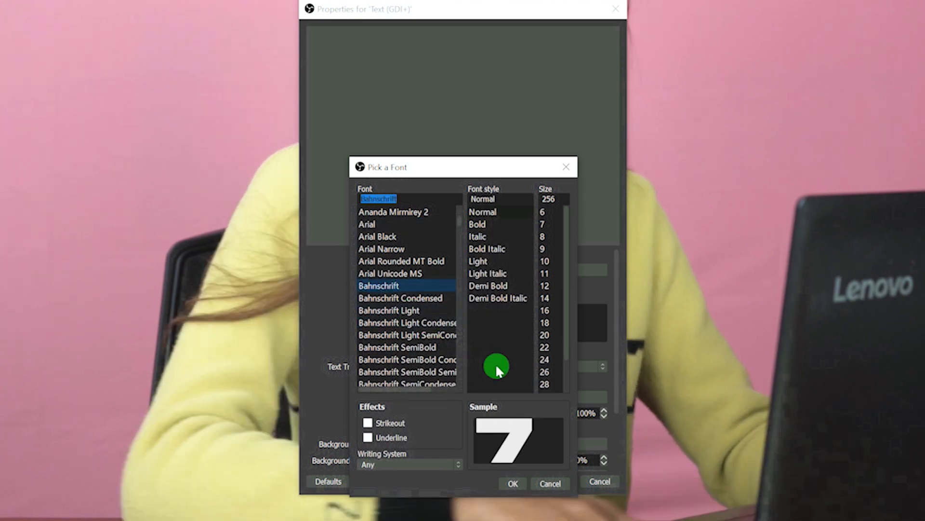
{"action": "left_click", "coordinate": [512, 483]}
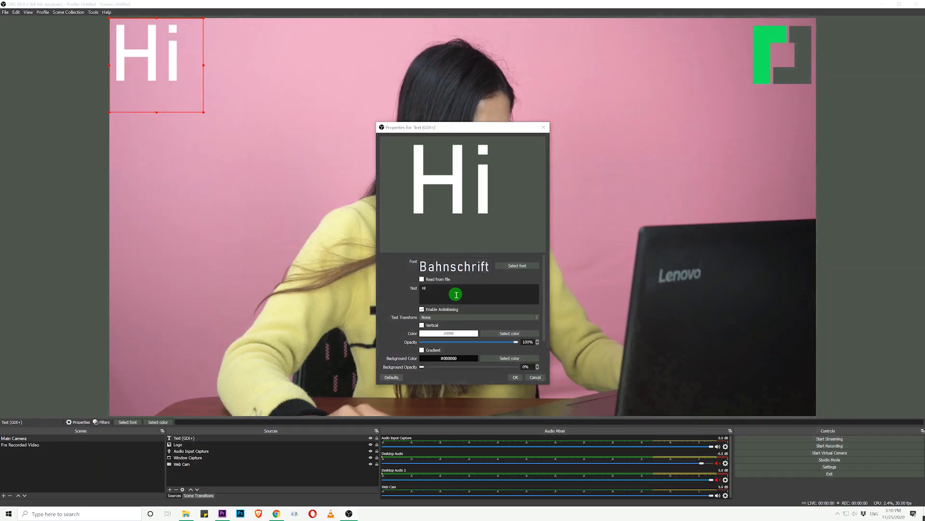
{"action": "type", "text": "ryoe"}
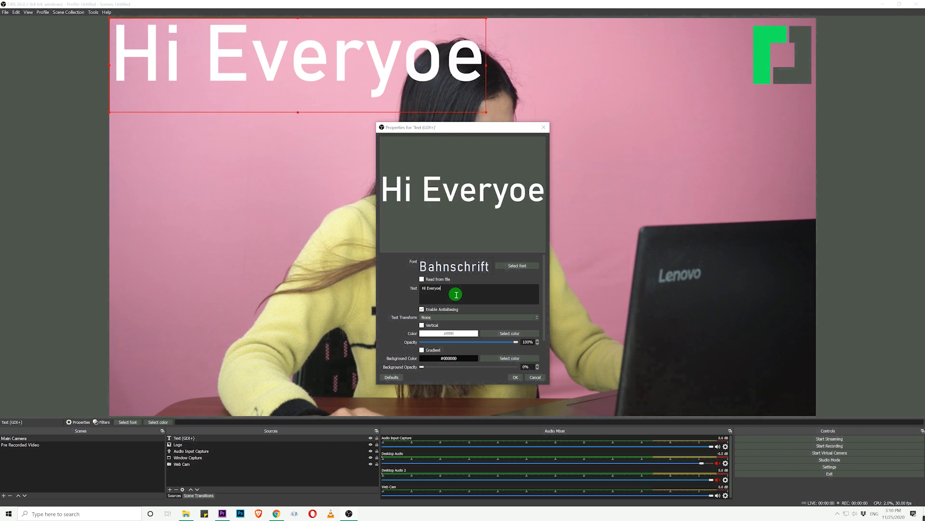
{"action": "key", "text": "BackSpace"}
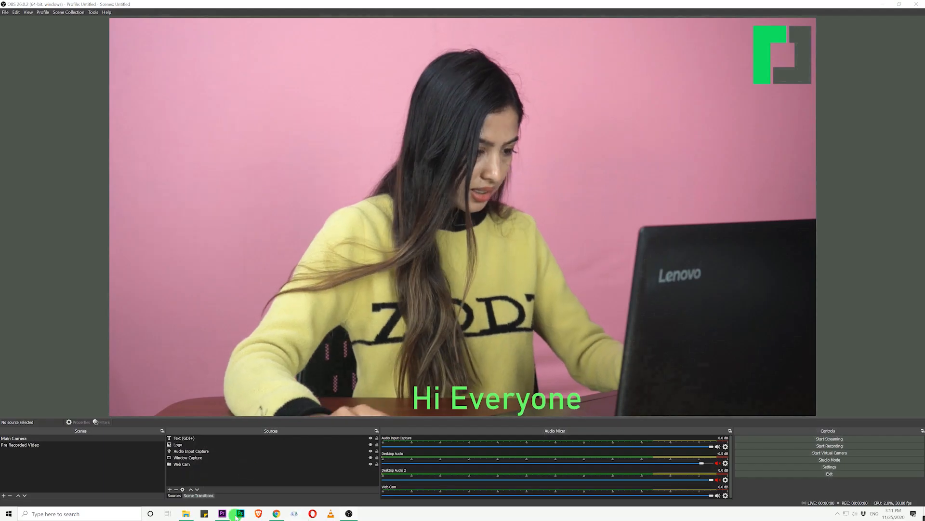
- Start streaming from OBS Studio and switch to Facebook Live Producer in Chrome to check the incoming video
{"action": "left_click", "coordinate": [222, 514]}
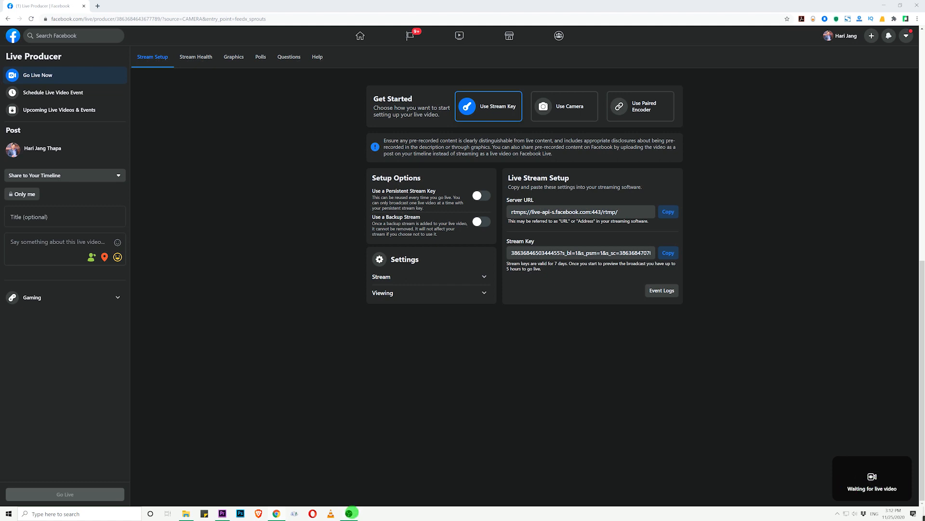
{"action": "left_click", "coordinate": [351, 514]}
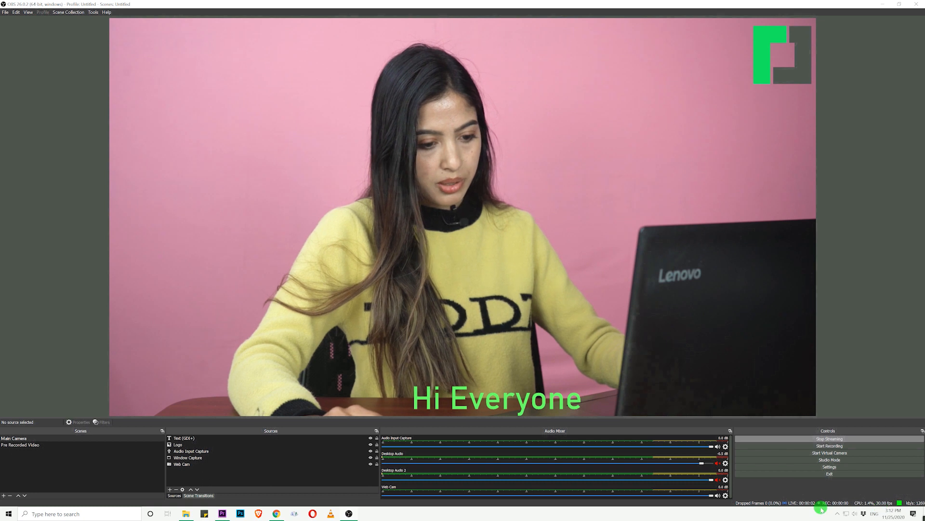
{"action": "left_click", "coordinate": [277, 514]}
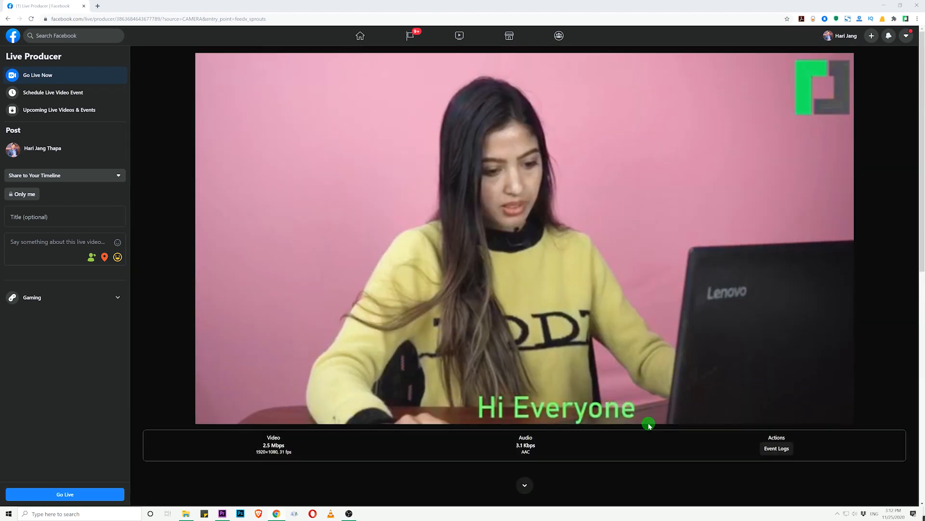
- Check the stream in OBS Studio, return to Facebook Live Producer and go live without adding a title
{"action": "left_click", "coordinate": [349, 514]}
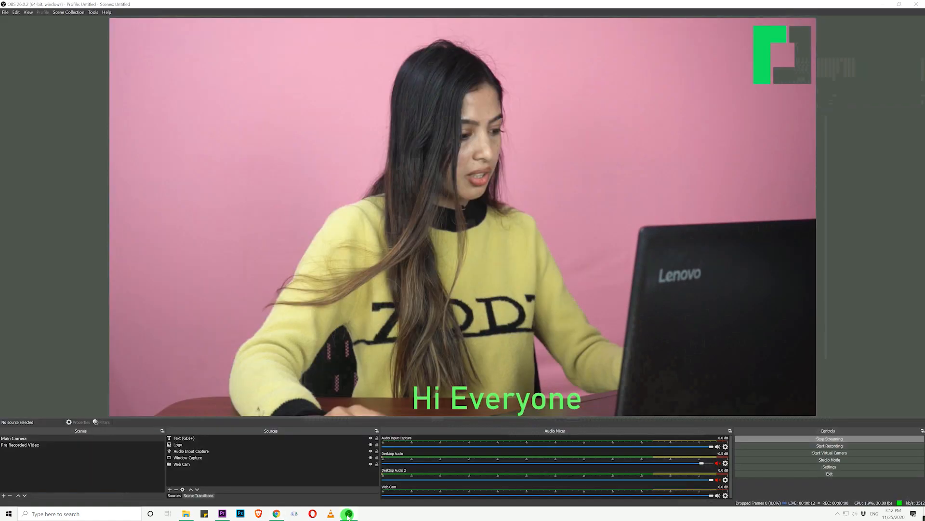
{"action": "left_click", "coordinate": [349, 514]}
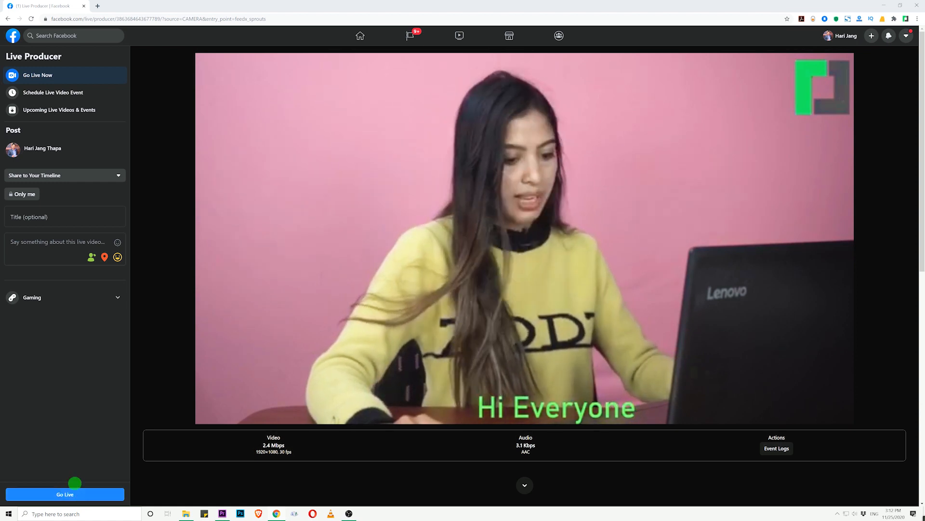
{"action": "left_click", "coordinate": [73, 493]}
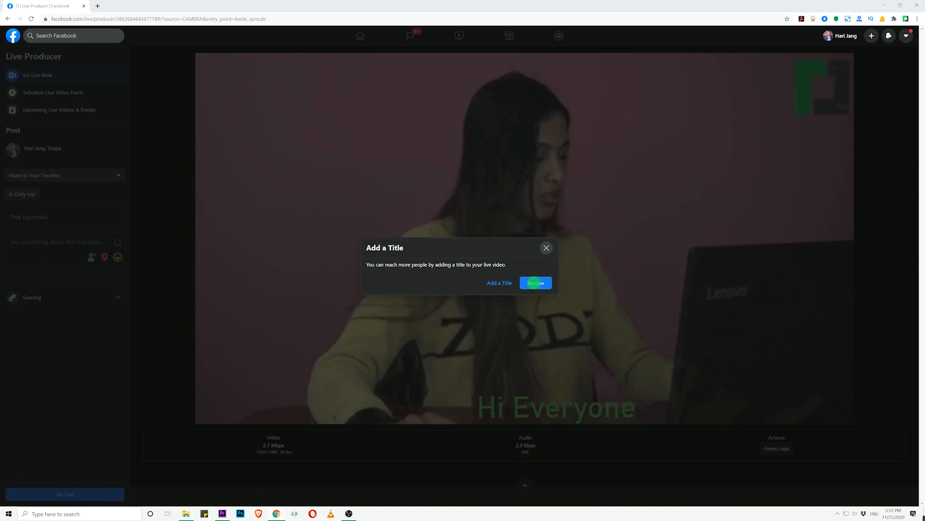
{"action": "left_click", "coordinate": [535, 282]}
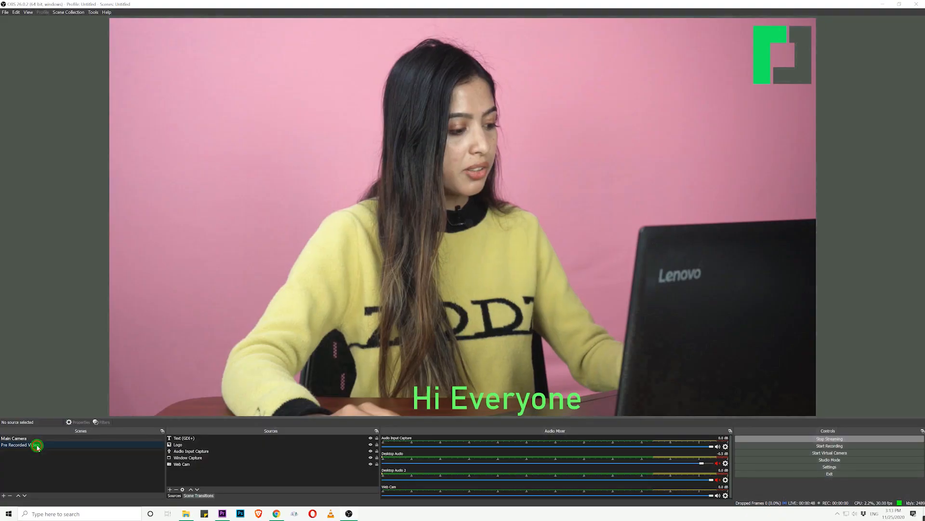
- Switch the live stream to the Pre Recorded Video scene in OBS Studio and check it in Facebook Live Producer
{"action": "left_click", "coordinate": [37, 445]}
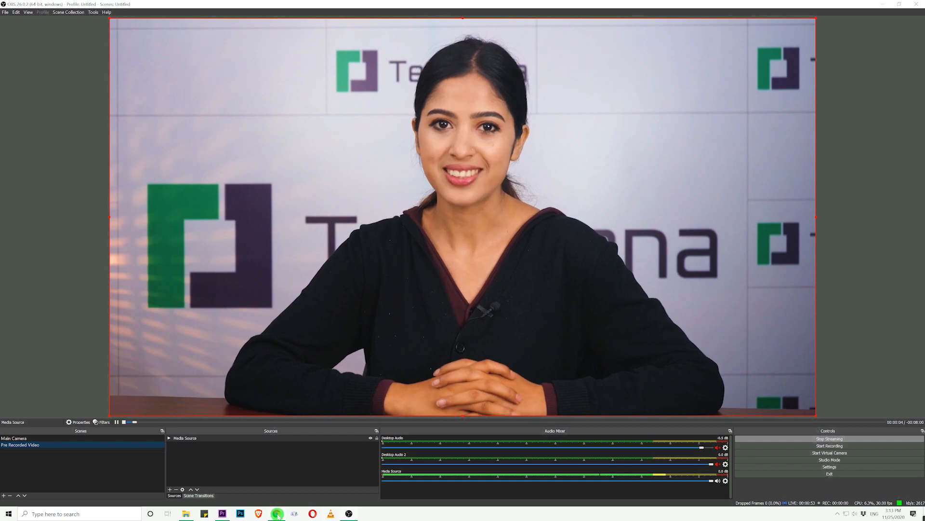
{"action": "mouse_move", "coordinate": [278, 515]}
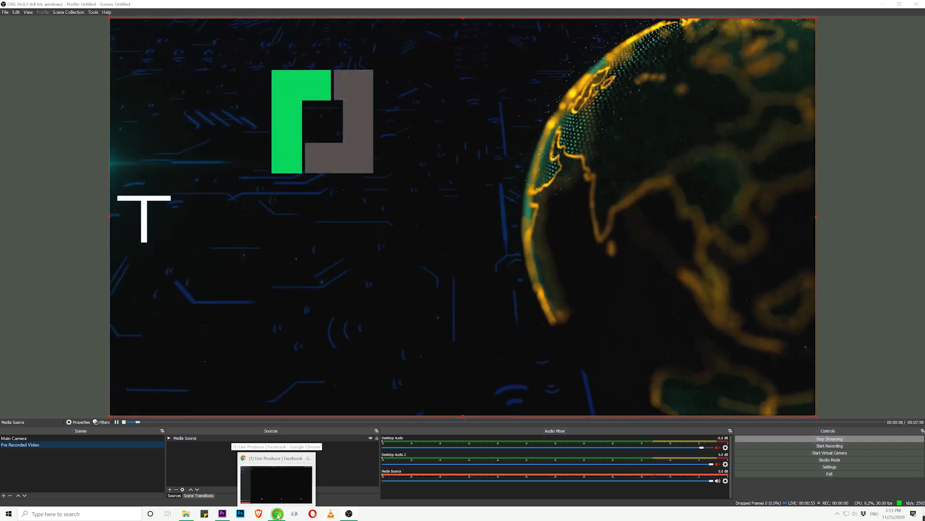
{"action": "left_click", "coordinate": [277, 514]}
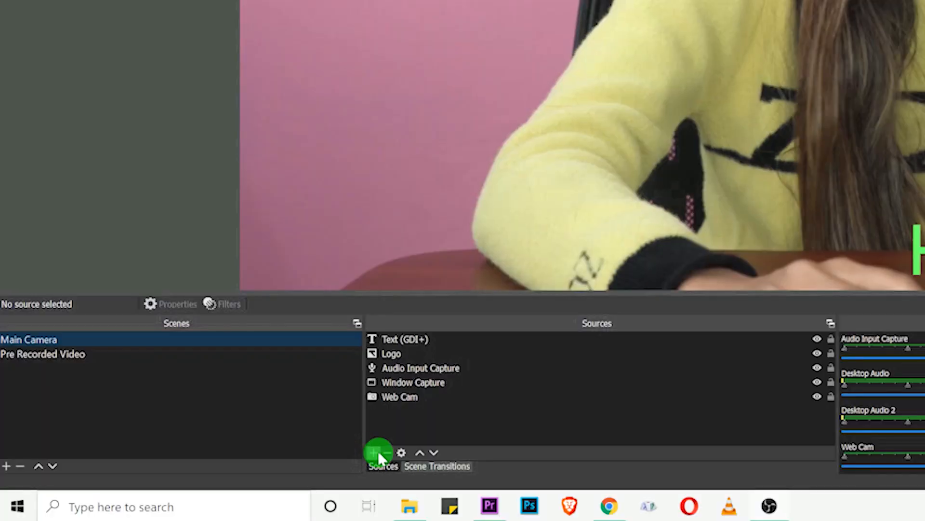
- Add a new Color Source to the Main Camera scene in OBS Studio
{"action": "left_click", "coordinate": [374, 452]}
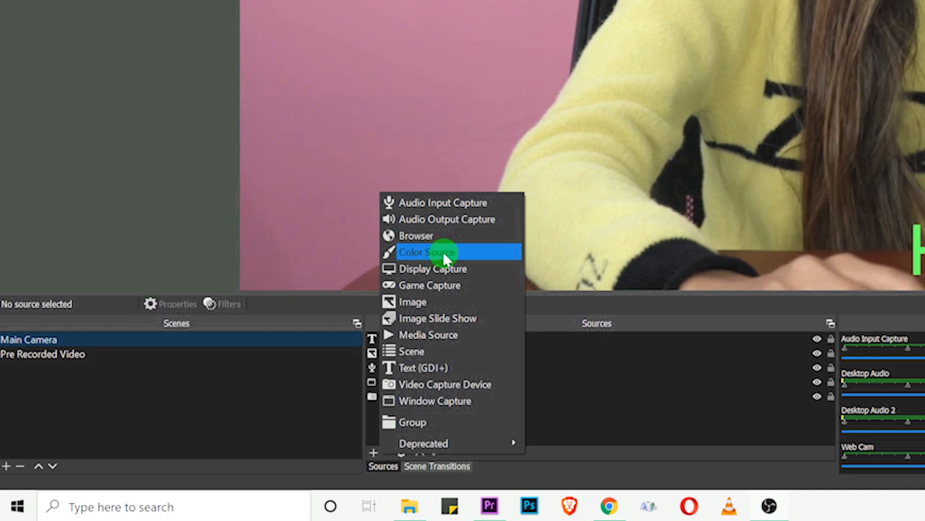
{"action": "left_click", "coordinate": [444, 250]}
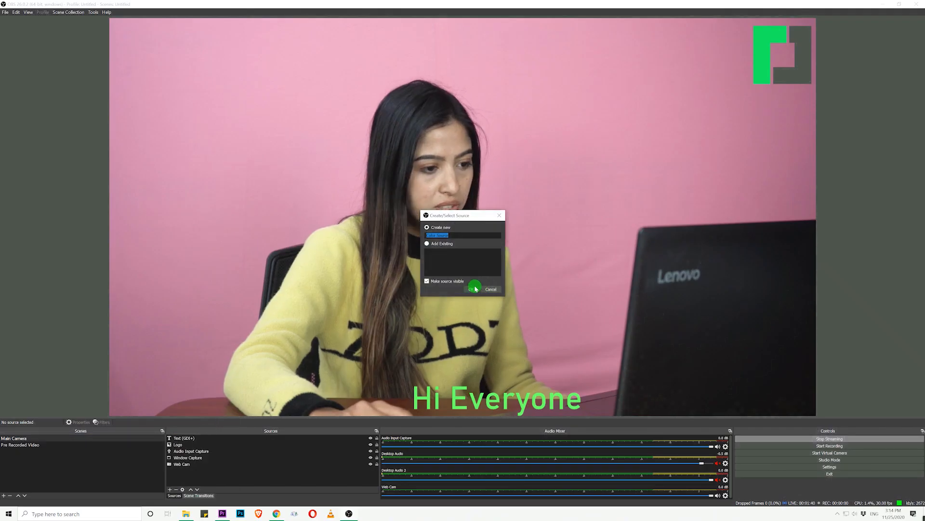
{"action": "left_click", "coordinate": [471, 289]}
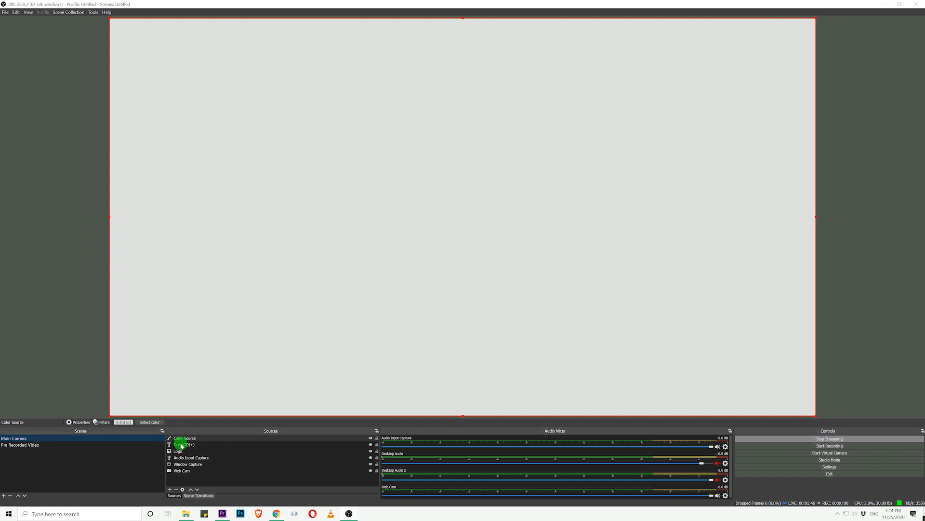
{"action": "left_click", "coordinate": [170, 488]}
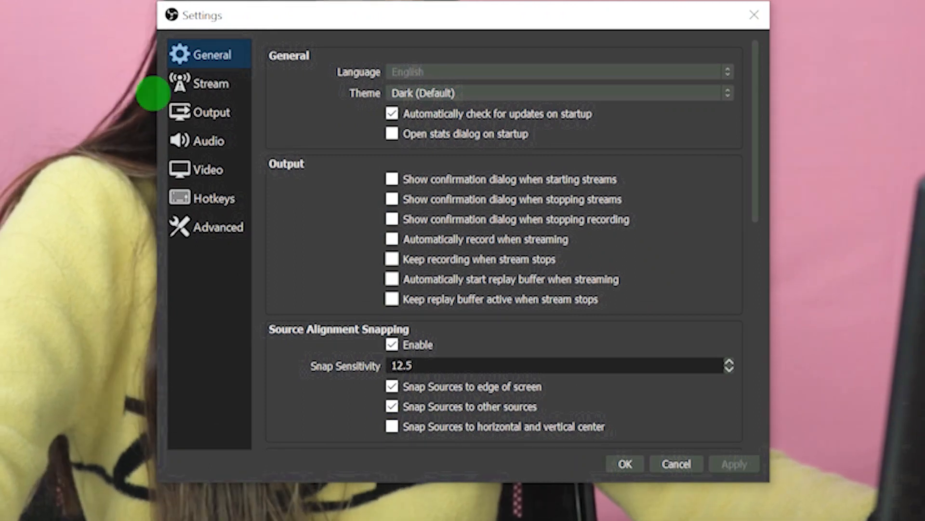
- Open the Output settings and review the recording quality and format options
{"action": "left_click", "coordinate": [193, 115]}
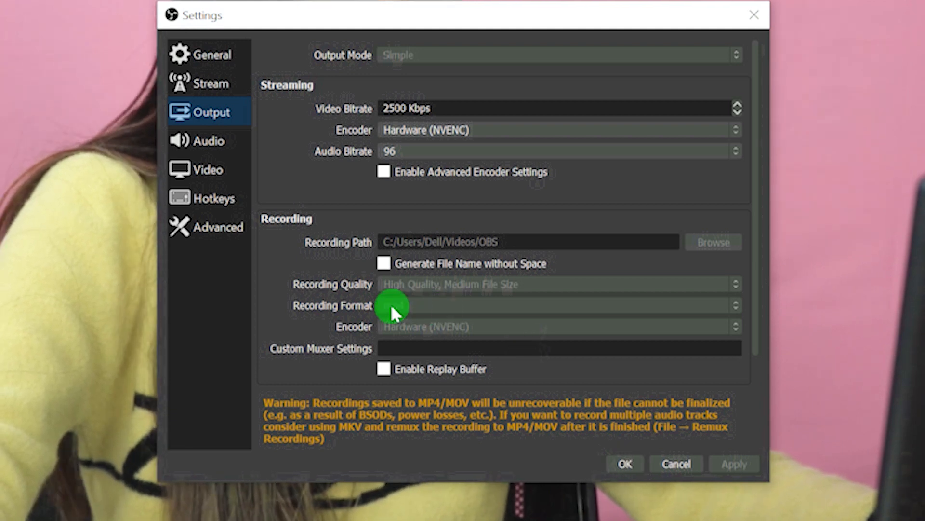
{"action": "left_click", "coordinate": [326, 284]}
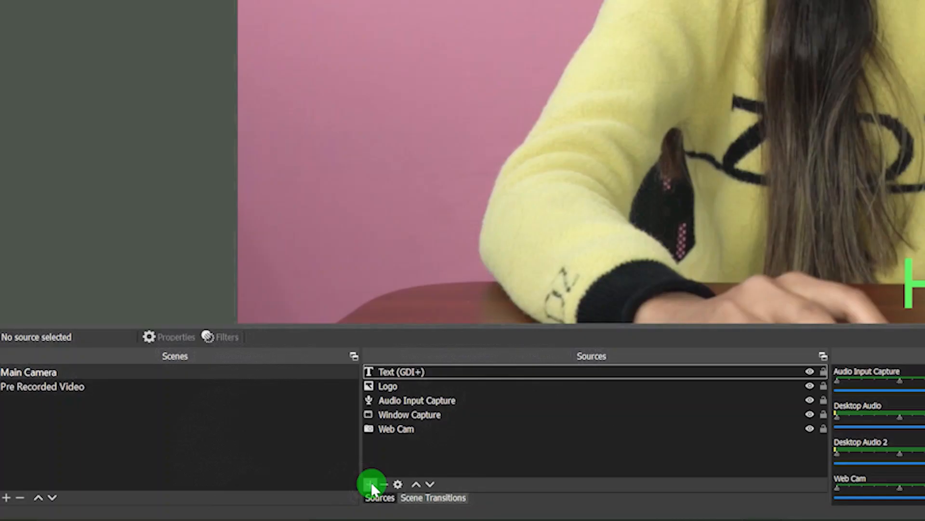
- Add a Browser source to the Main Camera scene and undo the text pasted into its URL field
{"action": "left_click", "coordinate": [370, 483]}
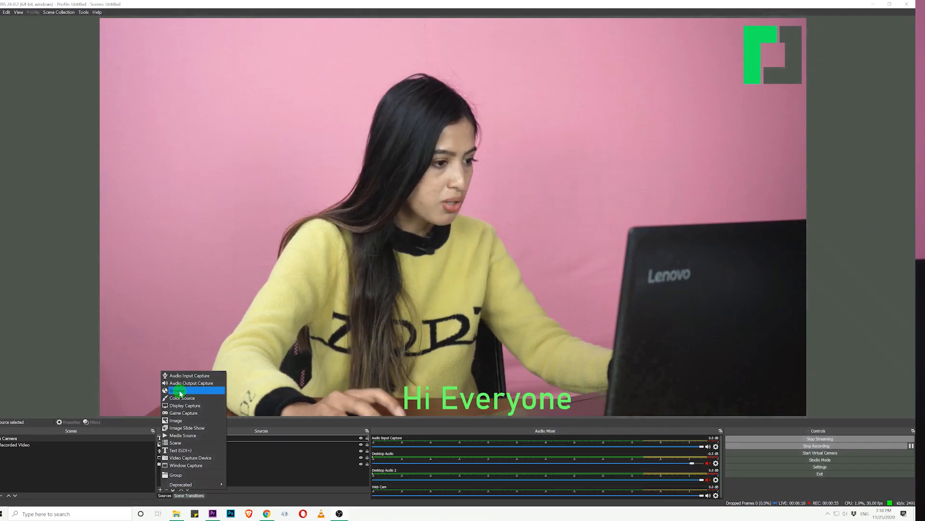
{"action": "left_click", "coordinate": [181, 391]}
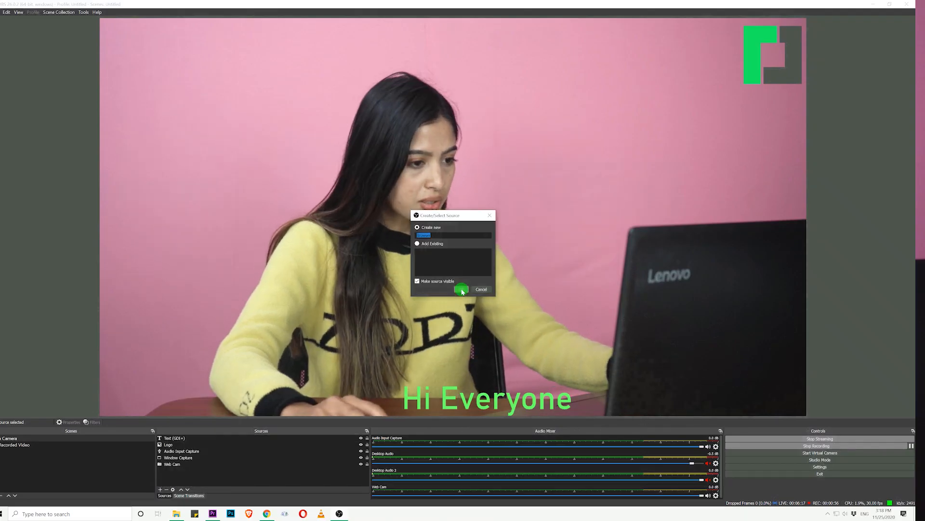
{"action": "left_click", "coordinate": [459, 289]}
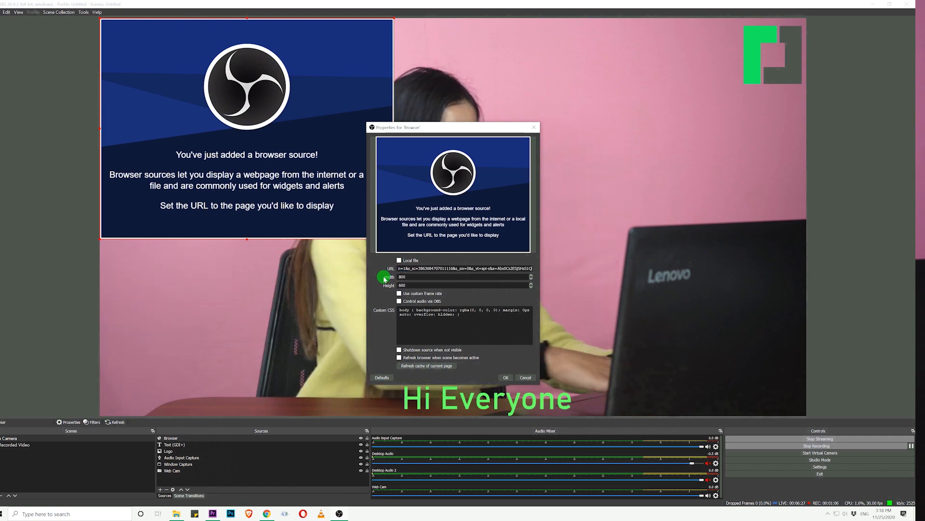
{"action": "key", "text": "ctrl+z"}
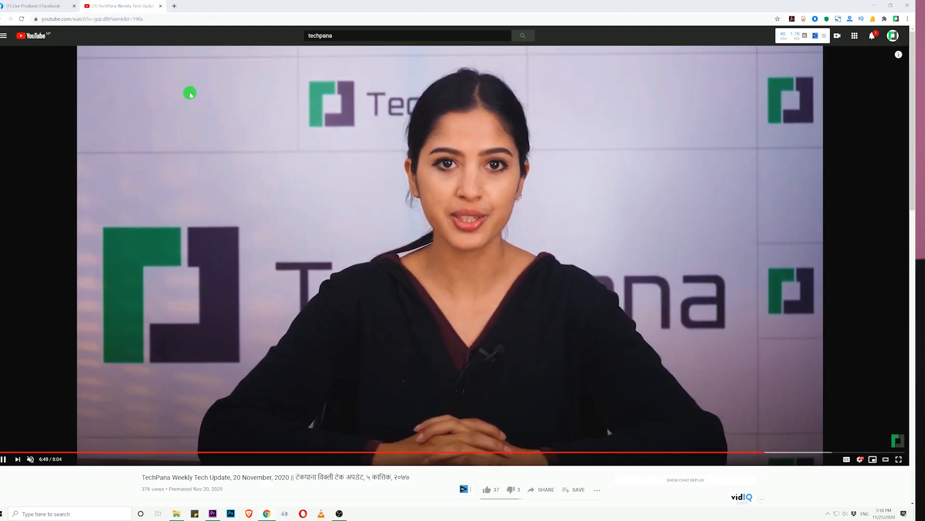
- Switch to the TechPana Weekly Tech Update video on YouTube in Chrome and copy its URL
{"action": "right_click", "coordinate": [166, 103]}
{"action": "left_click", "coordinate": [187, 127]}
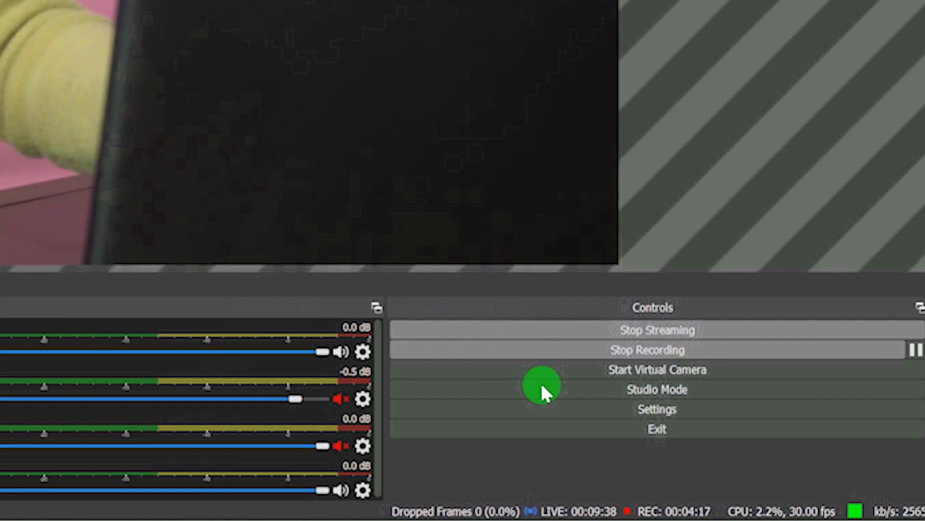
- Start and stop the virtual camera, and turn on Studio Mode
{"action": "left_click", "coordinate": [618, 370]}
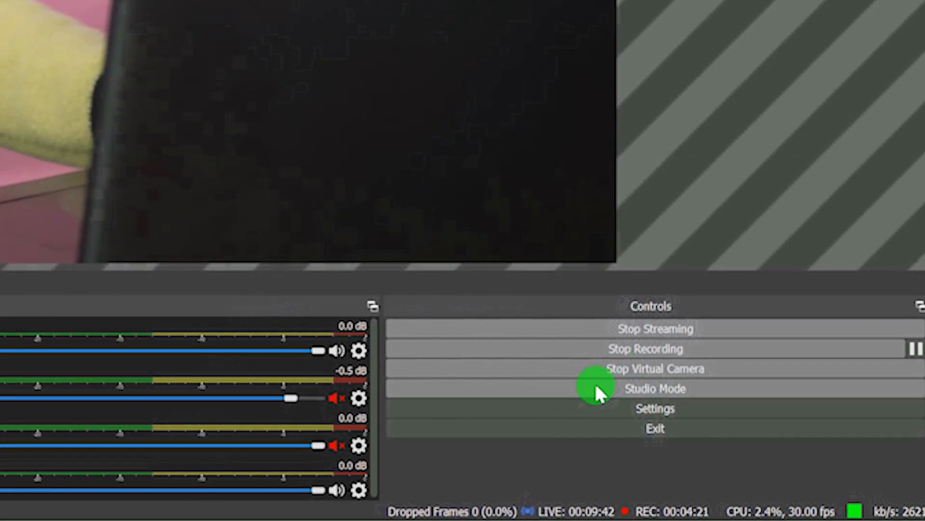
{"action": "left_click", "coordinate": [654, 371]}
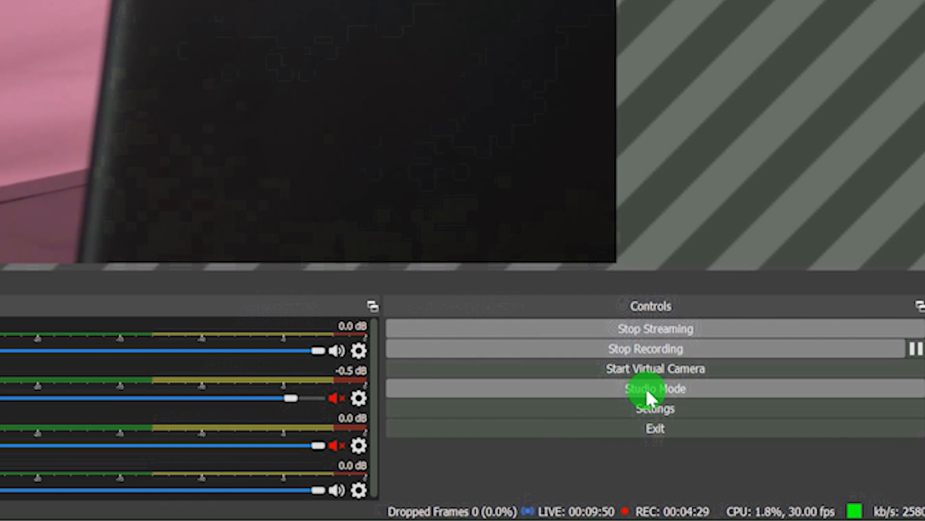
{"action": "left_click", "coordinate": [646, 388]}
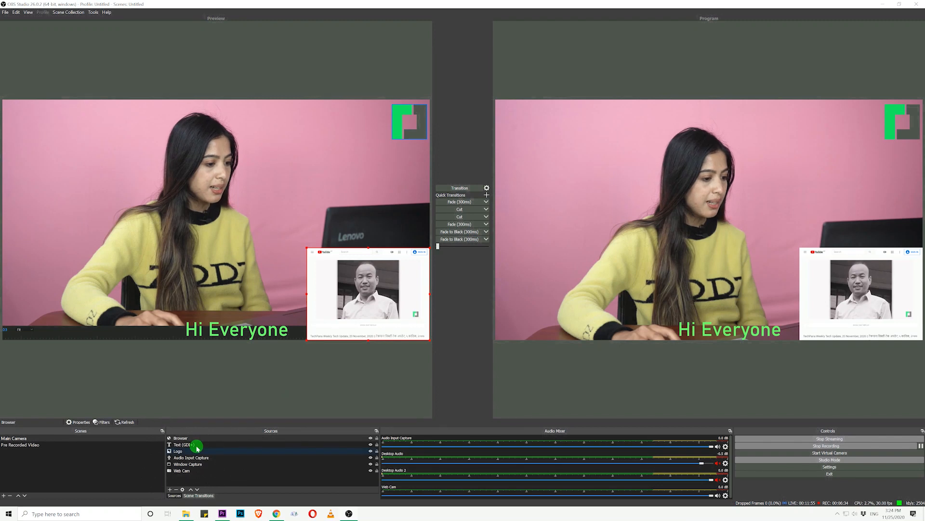
- Hide the Browser source in the Main Camera preview and manually transition the preview fully to the program output
{"action": "left_click", "coordinate": [370, 438]}
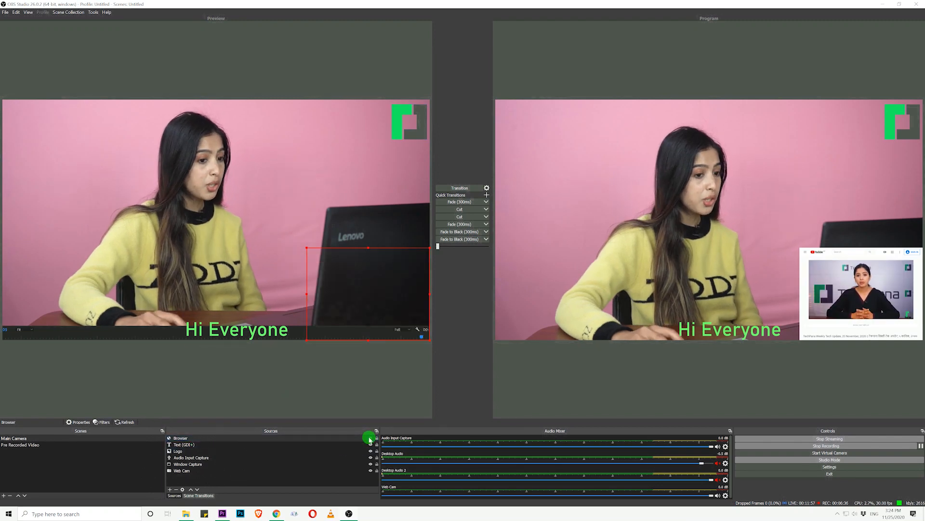
{"action": "left_click", "coordinate": [311, 384]}
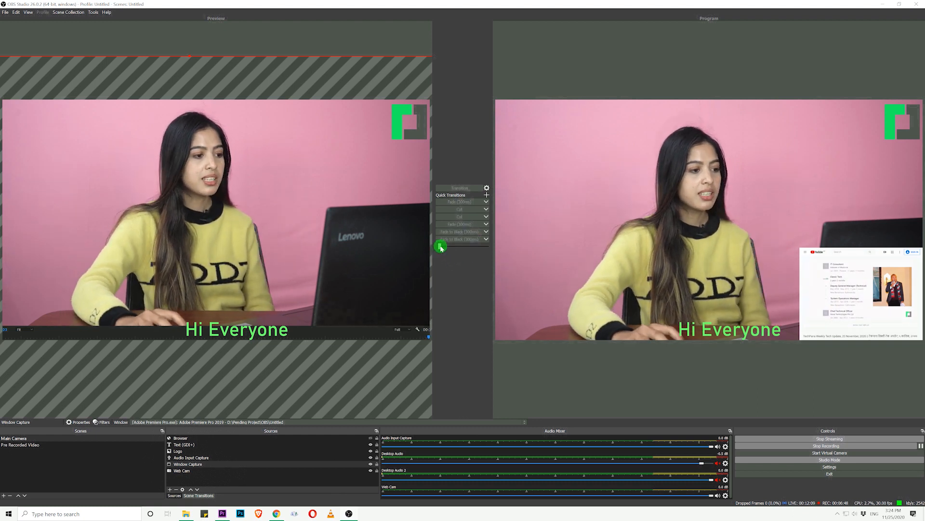
{"action": "left_click_drag", "start_coordinate": [449, 248], "coordinate": [490, 248]}
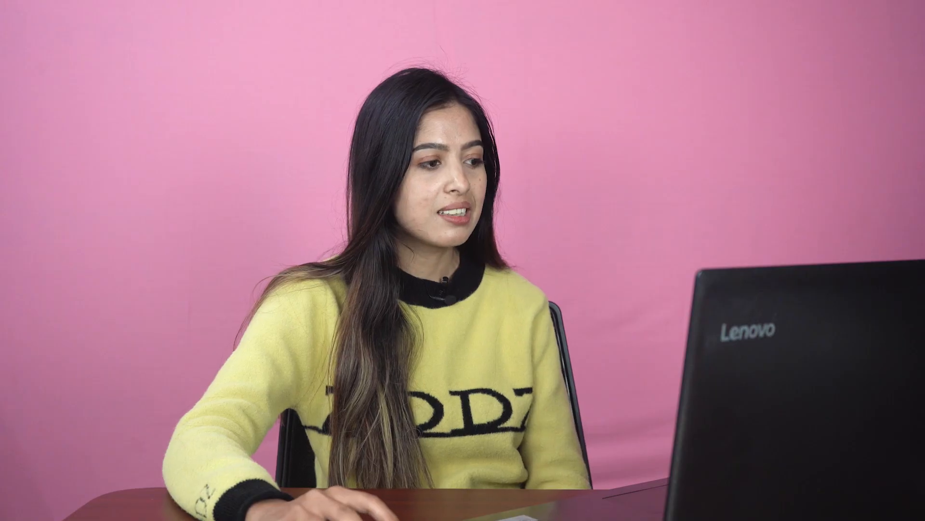